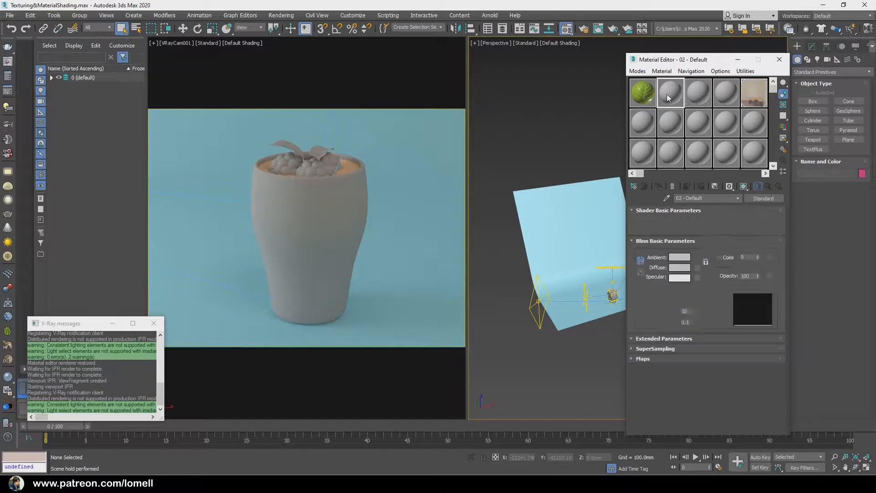
Step: Name the second sample material BG, make it a VRayMtl and apply it to the backdrop
text(BG)
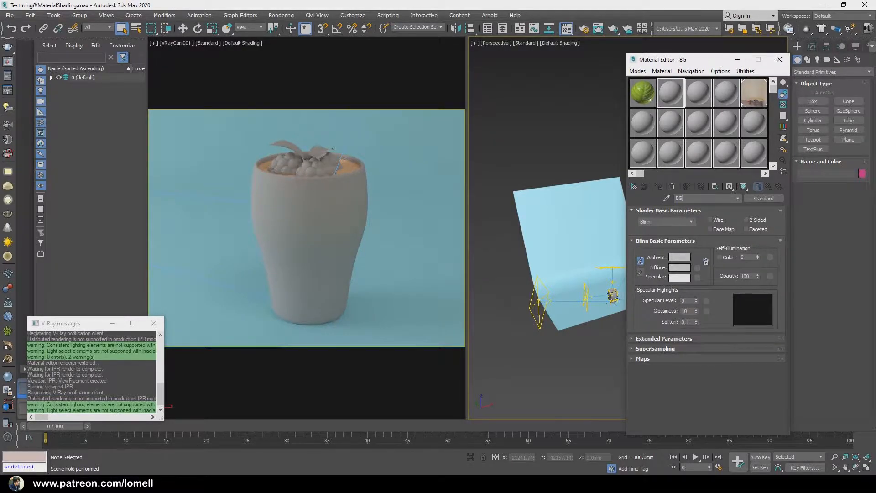
click(764, 199)
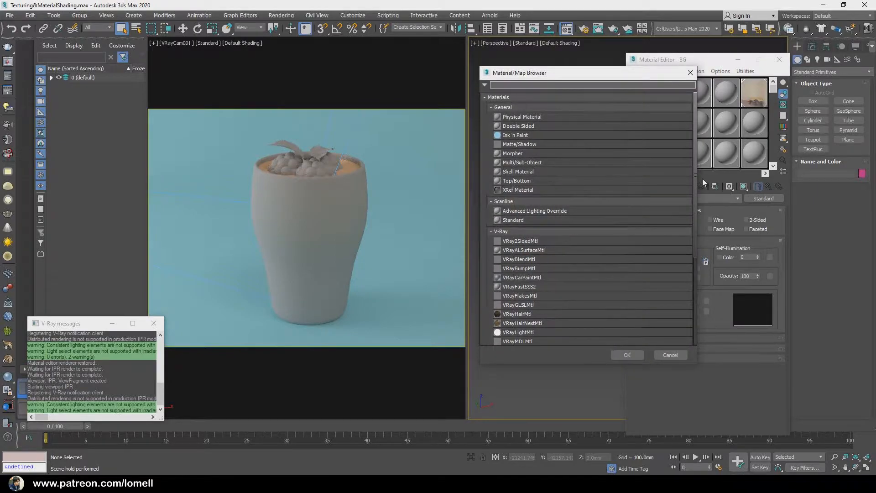
drag(694, 180, 691, 231)
click(522, 266)
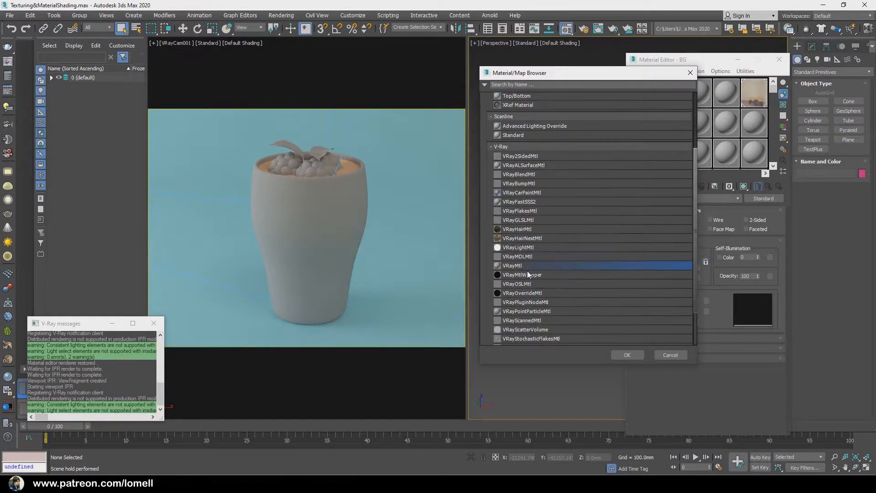
click(624, 355)
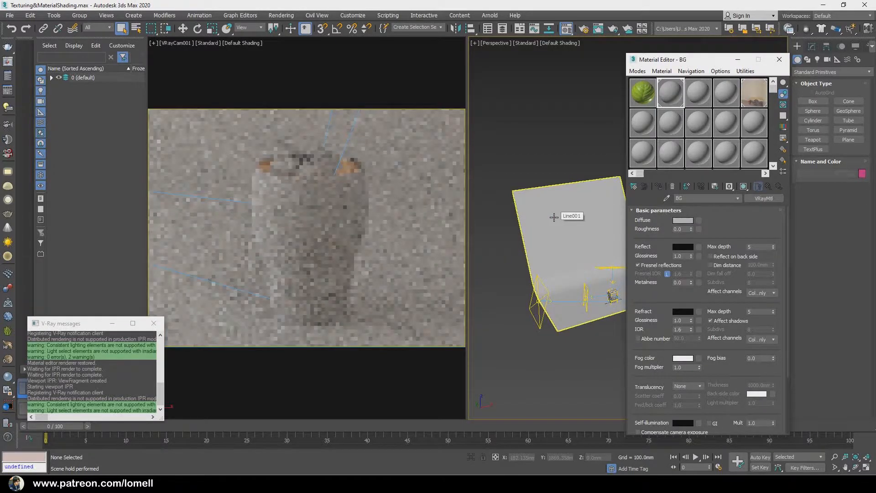
Step: Add a Falloff map to the diffuse channel of the BG material
click(696, 221)
click(516, 133)
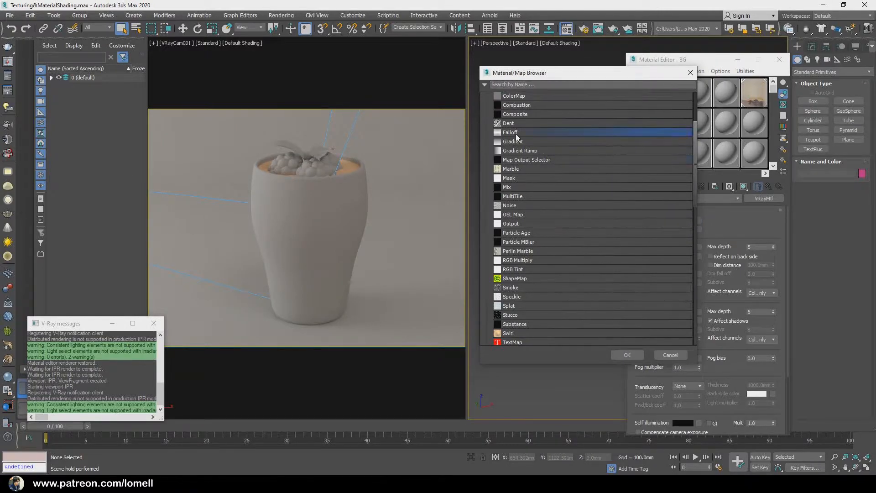
click(626, 355)
Step: Set the falloff's front colour to light pink with RGB 238, 193, 231
click(646, 231)
drag(525, 303, 543, 113)
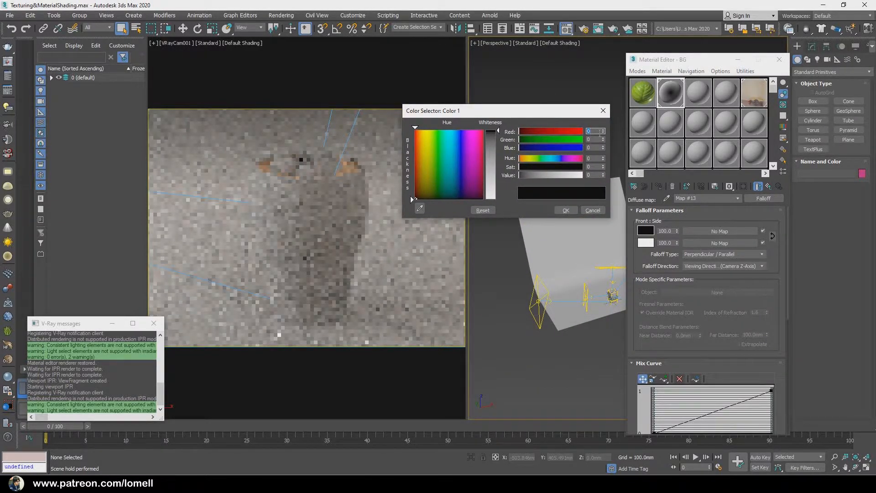
text(238)
key(Return)
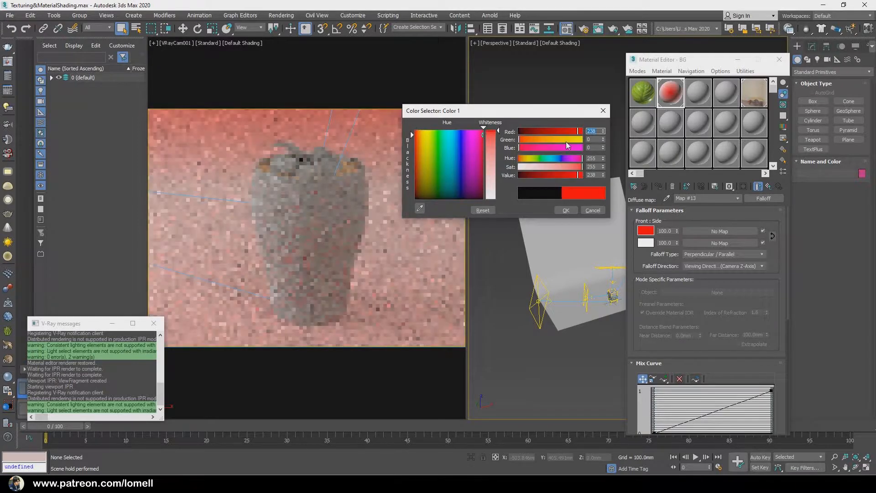
click(588, 139)
text(193)
key(Return)
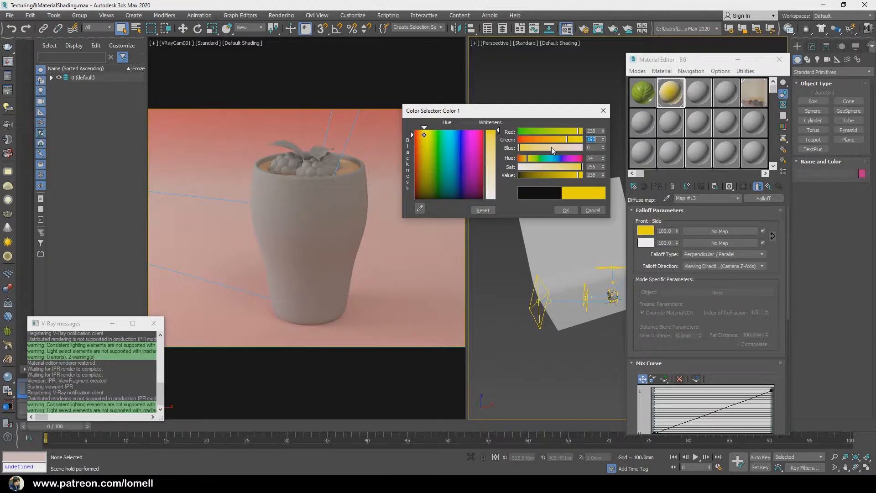
drag(593, 148, 576, 148)
text(231)
key(Return)
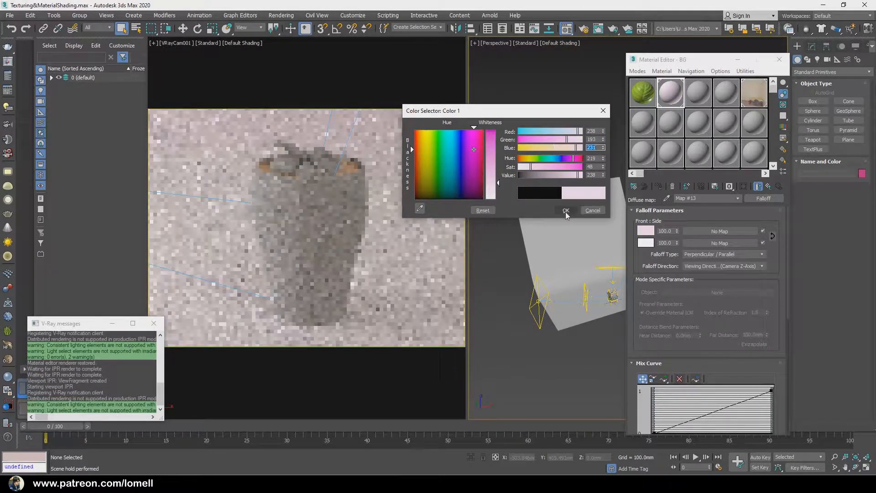
click(565, 211)
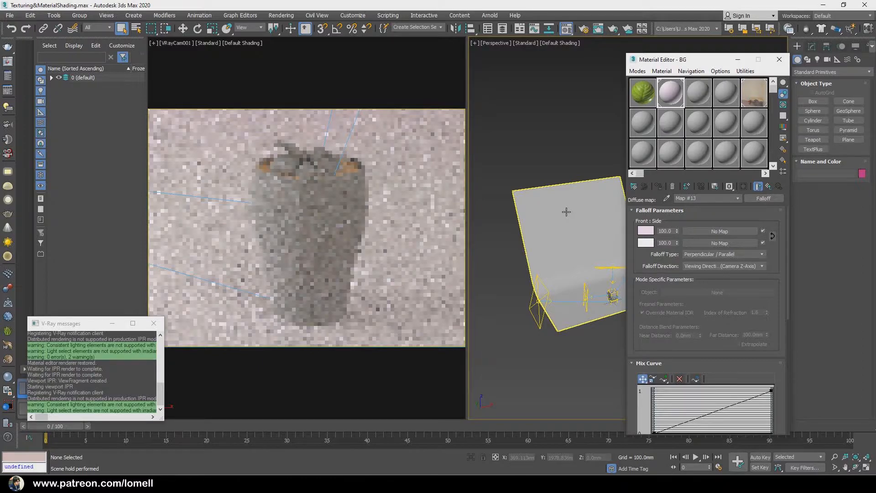
Step: Set the falloff's side colour to a stronger pink with RGB 211, 94, 193
click(643, 243)
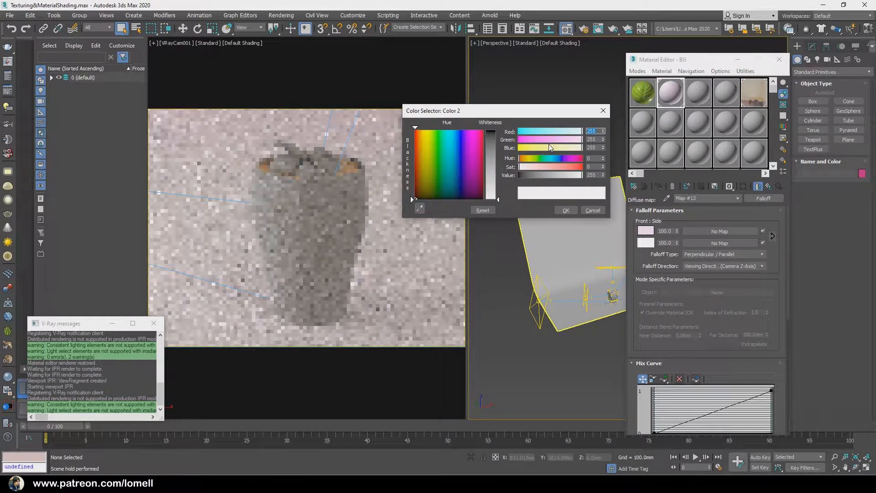
text(211)
key(Return)
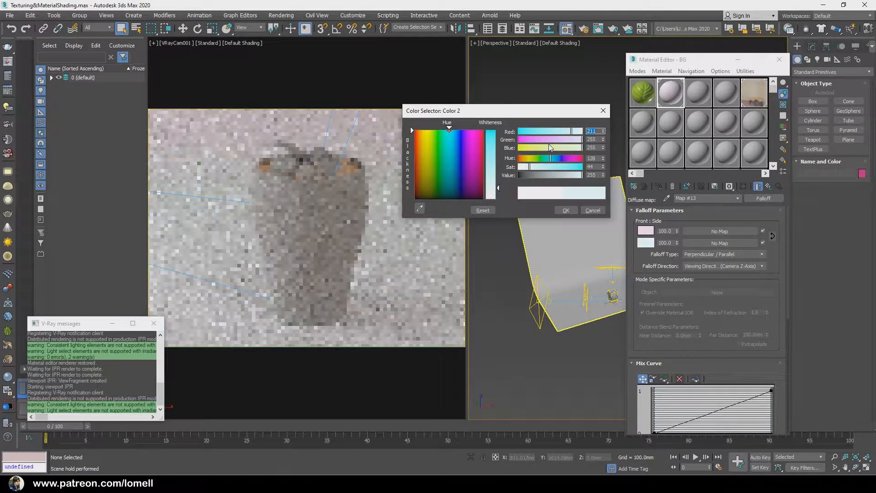
key(Tab)
text(94)
key(Return)
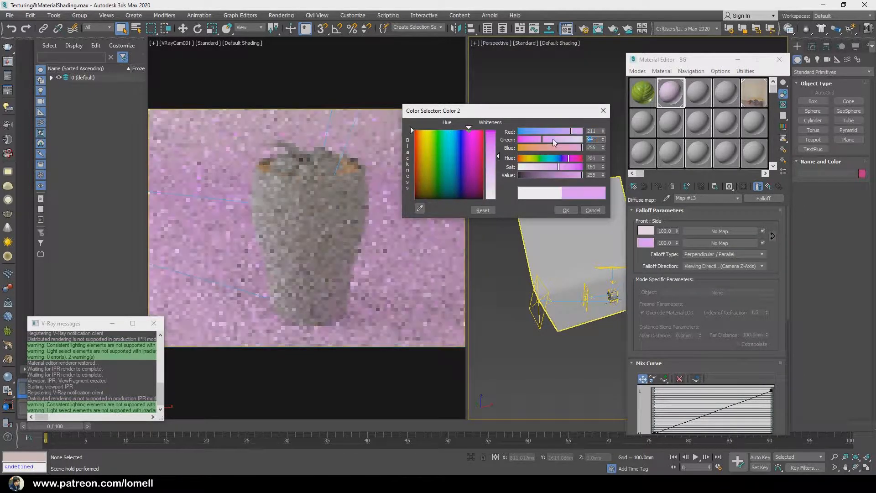
key(Tab)
text(193)
key(Return)
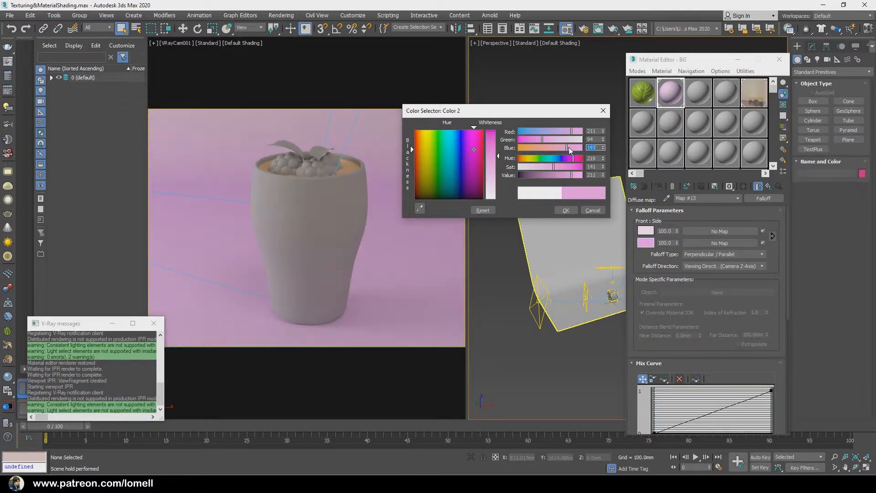
click(571, 210)
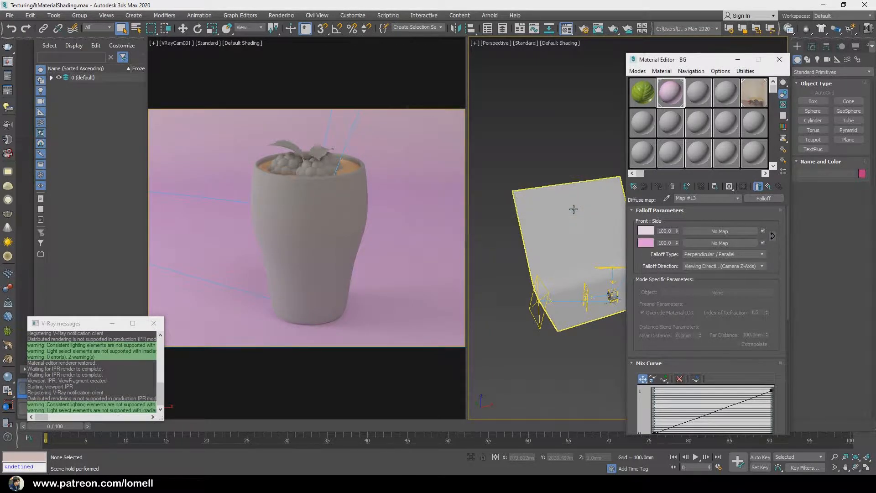
Step: Set the falloff type to Fresnel and return to the BG material's basic parameters
click(729, 254)
click(691, 274)
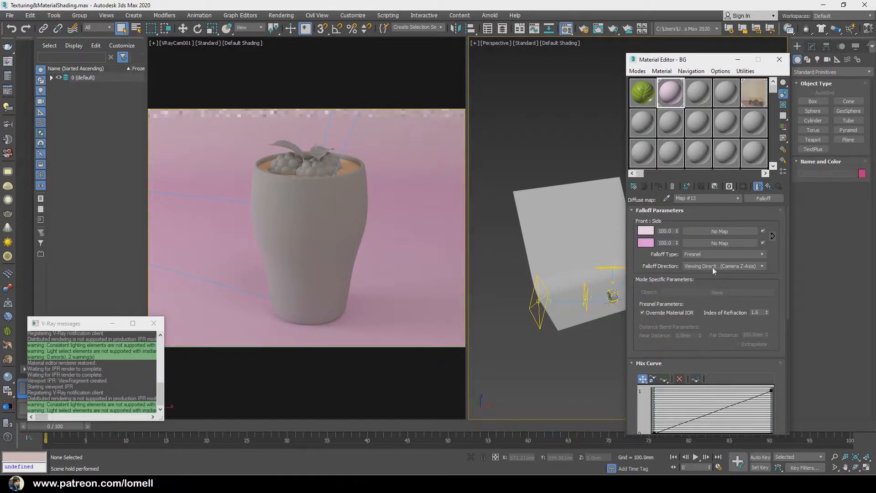
click(757, 186)
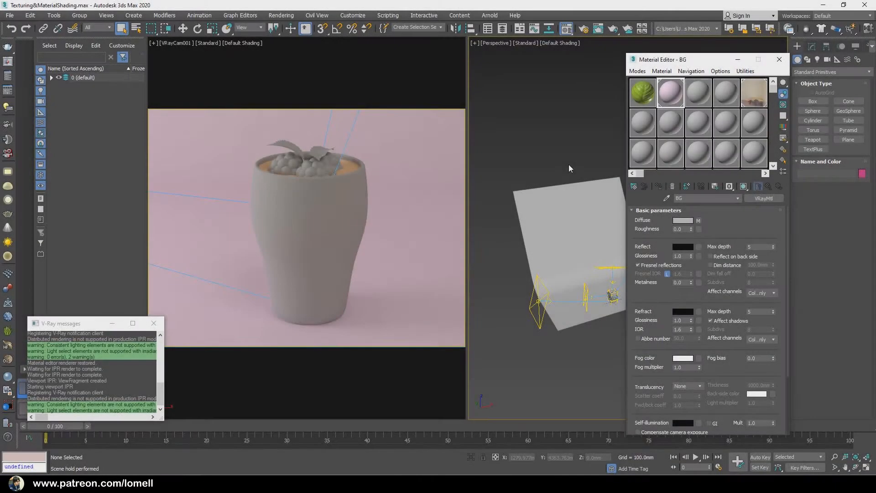
Step: Select the Glass object in the scene and name the third sample material Glass, with its enlarged preview open
click(52, 78)
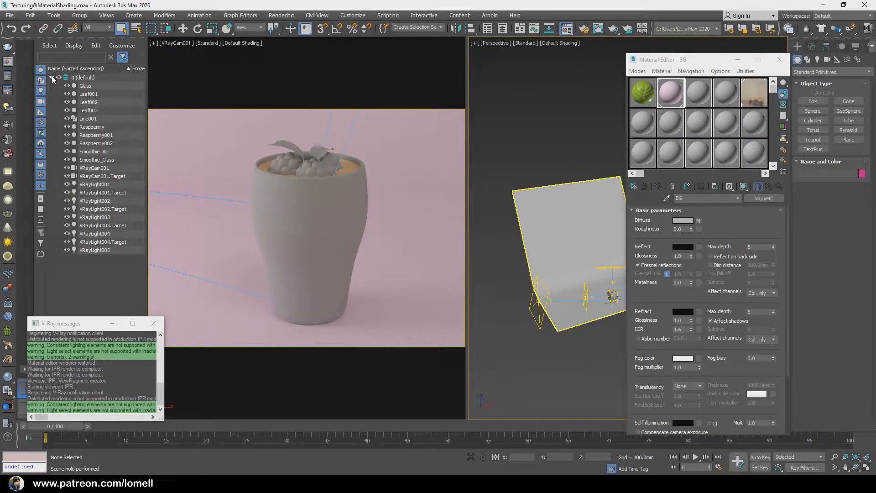
click(91, 86)
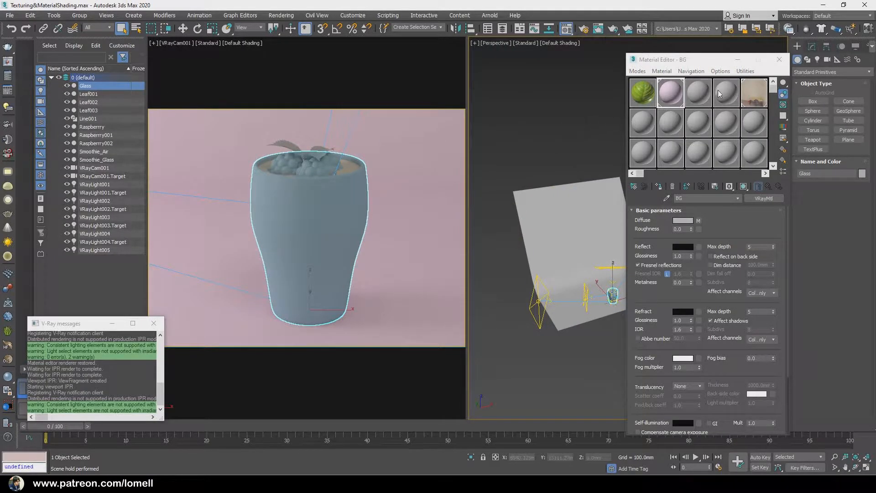
click(699, 93)
double_click(699, 92)
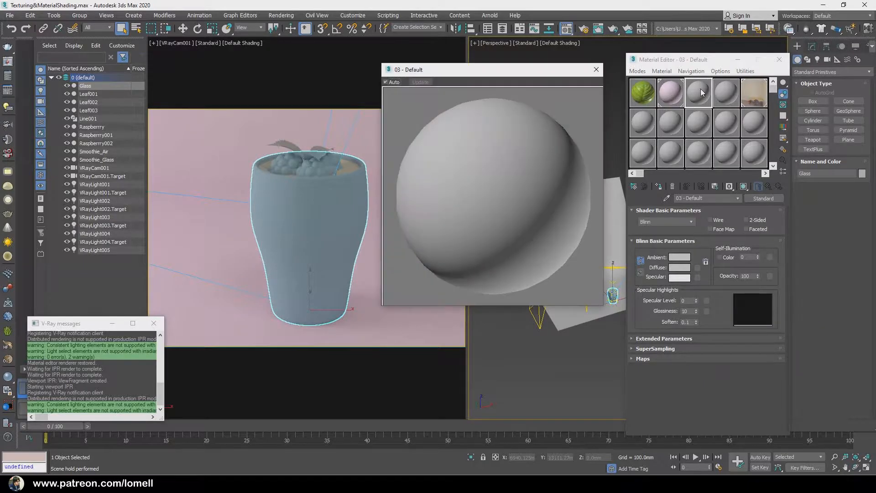
click(691, 198)
text(Gls)
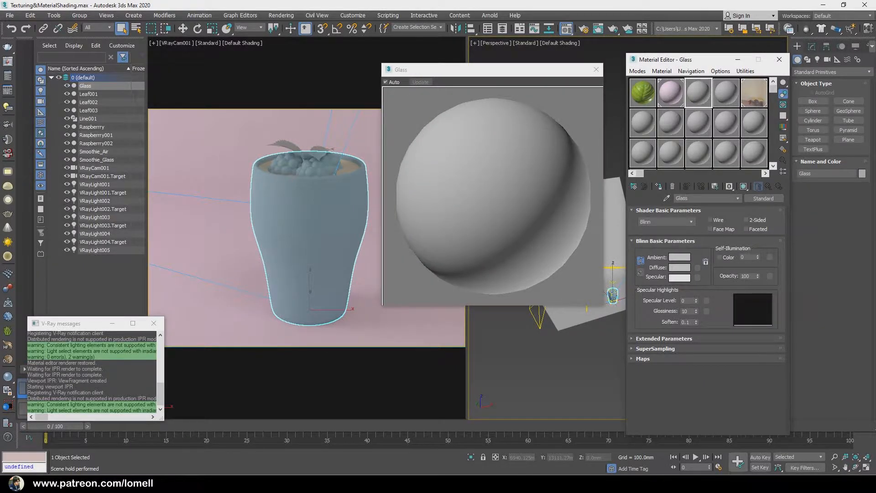
Step: Change the Glass material's type from Standard to VRayMtl
click(764, 198)
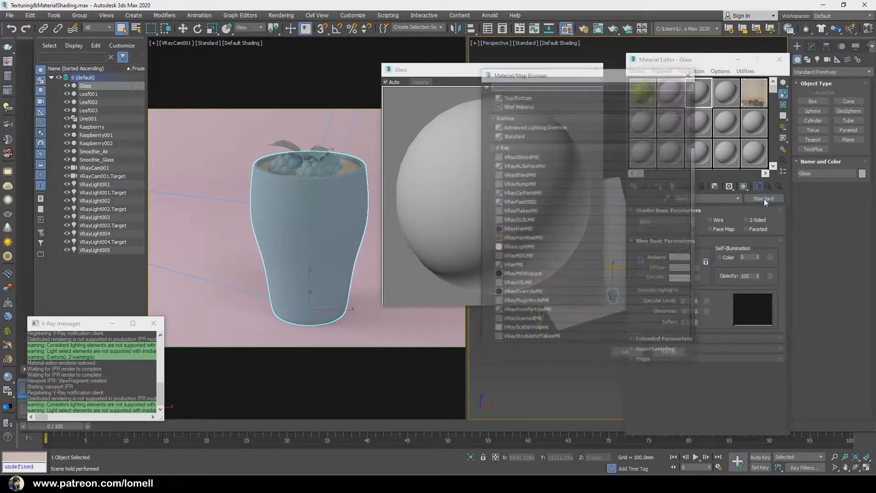
drag(694, 182, 692, 228)
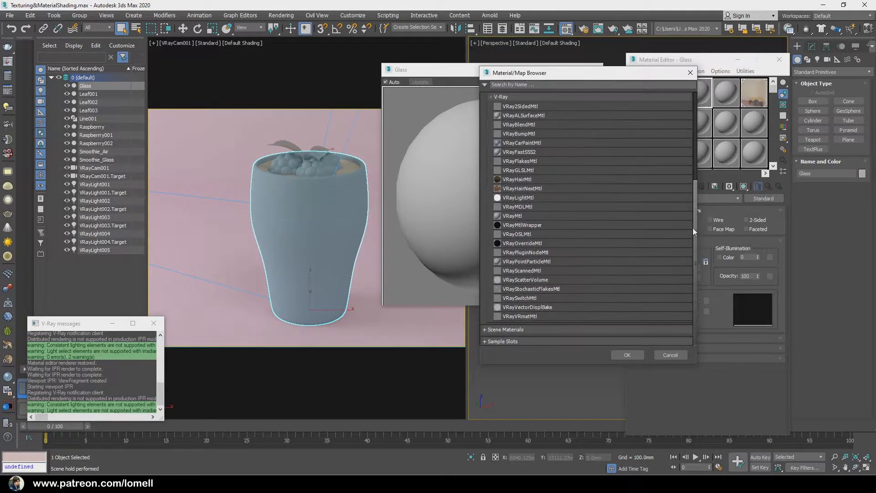
click(510, 216)
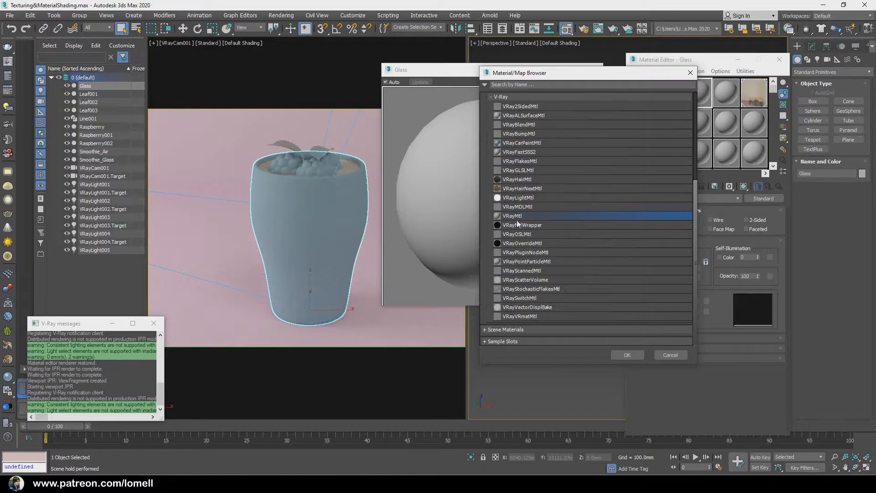
click(618, 355)
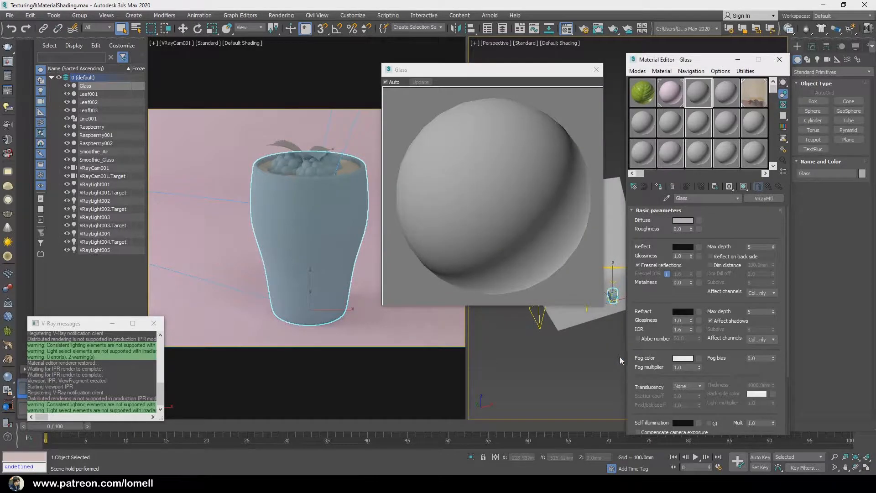
Step: Move the enlarged preview clear of the colour selector and set the Glass material's diffuse colour to pure black
click(681, 220)
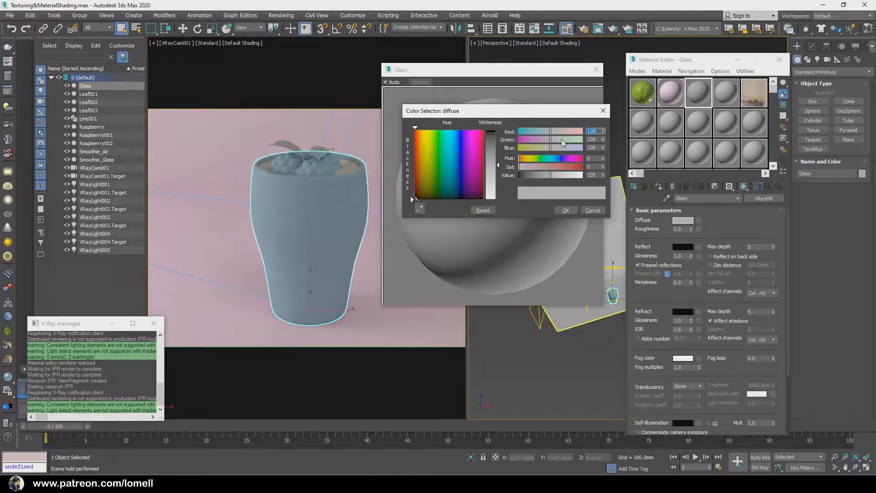
drag(540, 114, 548, 119)
drag(492, 70, 286, 64)
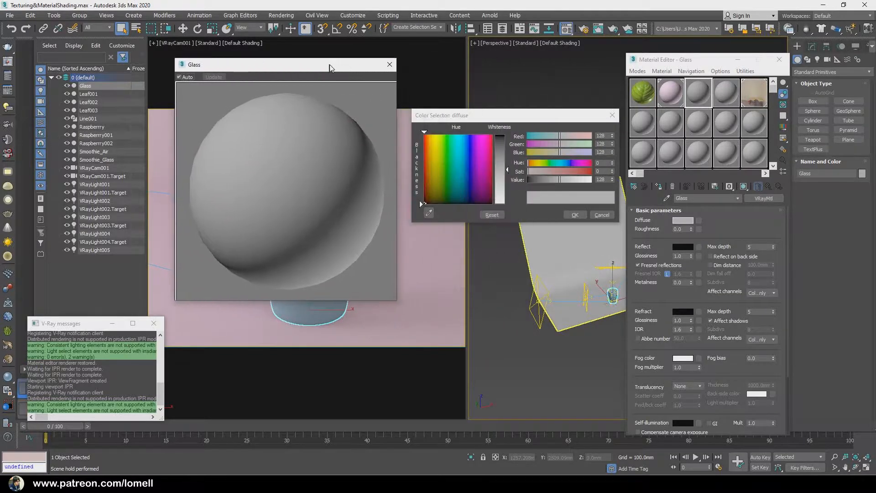
drag(501, 169, 498, 135)
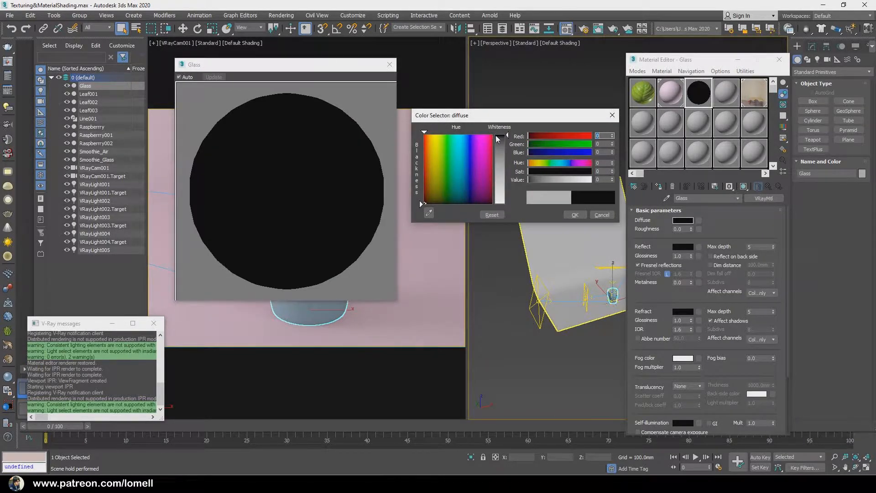
click(568, 216)
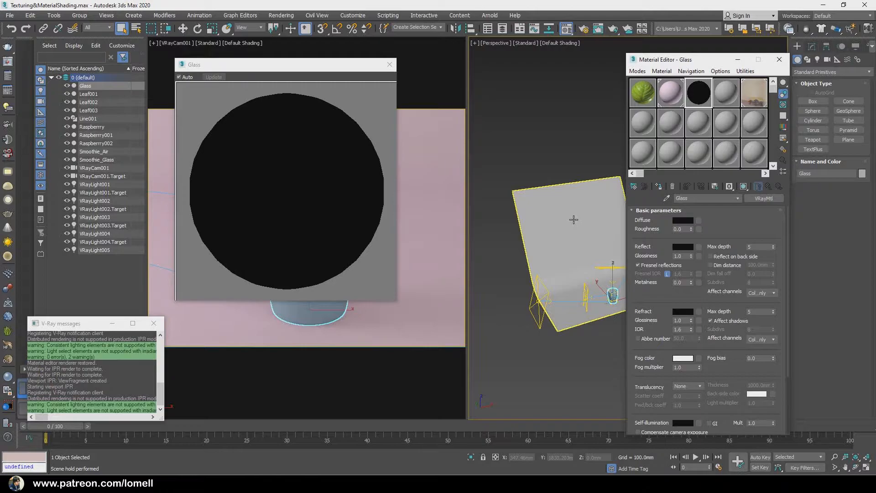
Step: Set the Glass material's reflection colour to grey with RGB 161, 161, 161
click(684, 247)
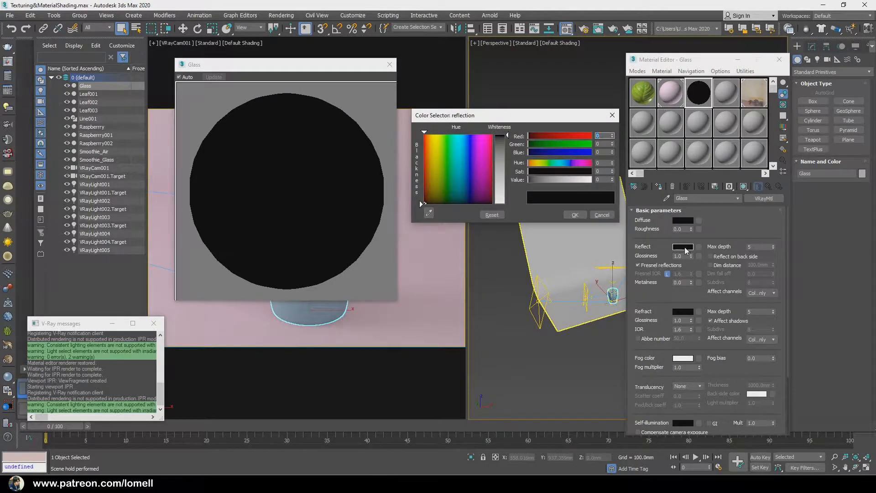
text(161)
key(Return)
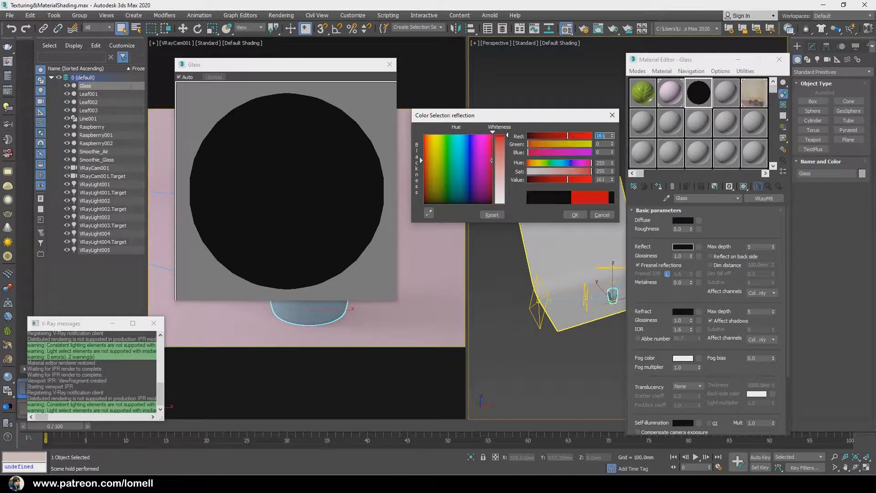
key(Tab)
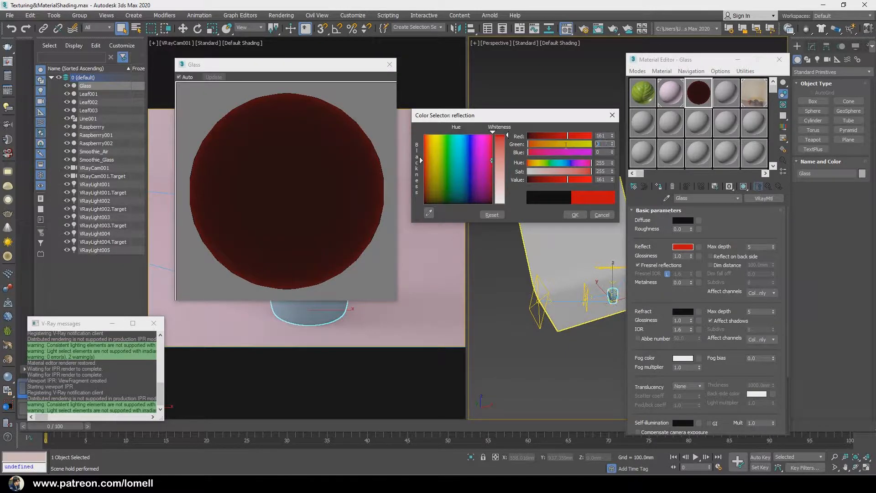
text(161)
key(Return)
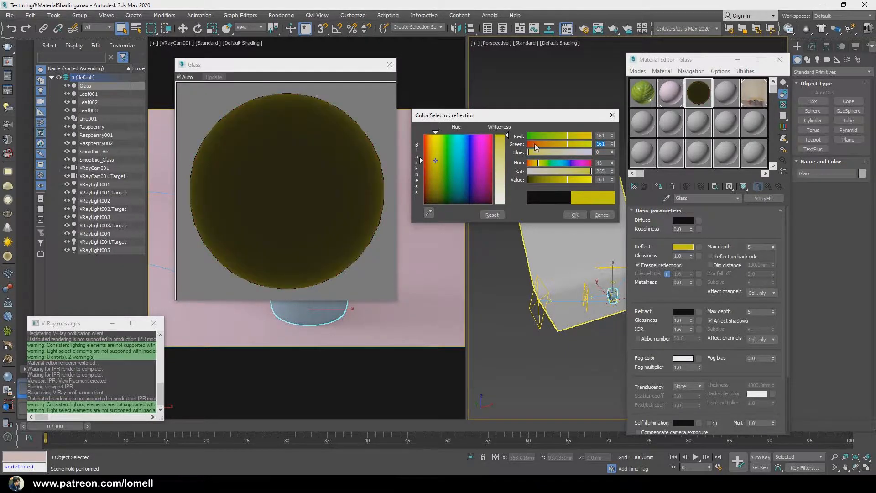
key(Tab)
text(161)
key(Return)
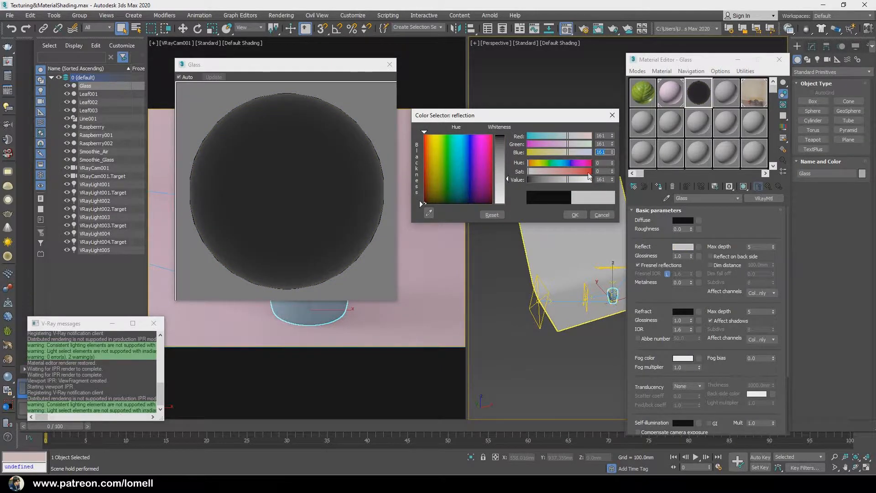
click(575, 215)
Step: Set the Glass material's reflection max depth to 7
drag(757, 247, 715, 256)
text(7)
key(Return)
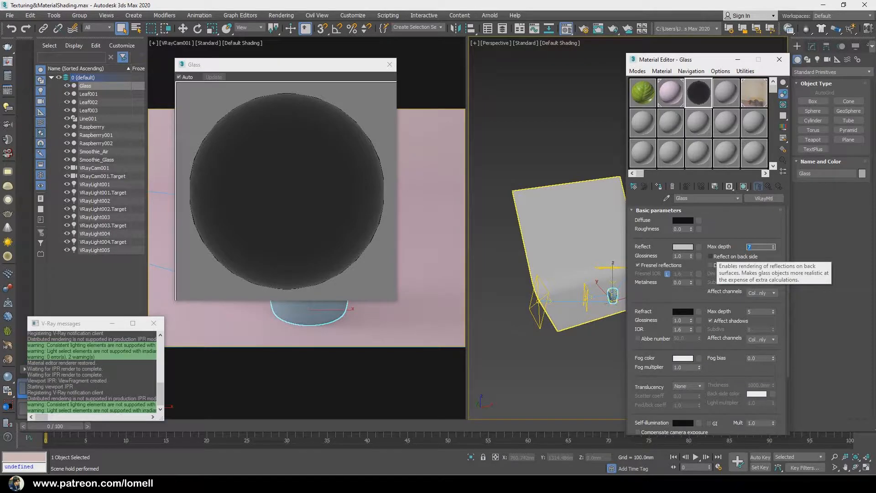
Step: Set the Glass material's refraction colour to white and show the multicoloured checker background behind its sample
click(682, 312)
drag(504, 155, 508, 204)
click(573, 215)
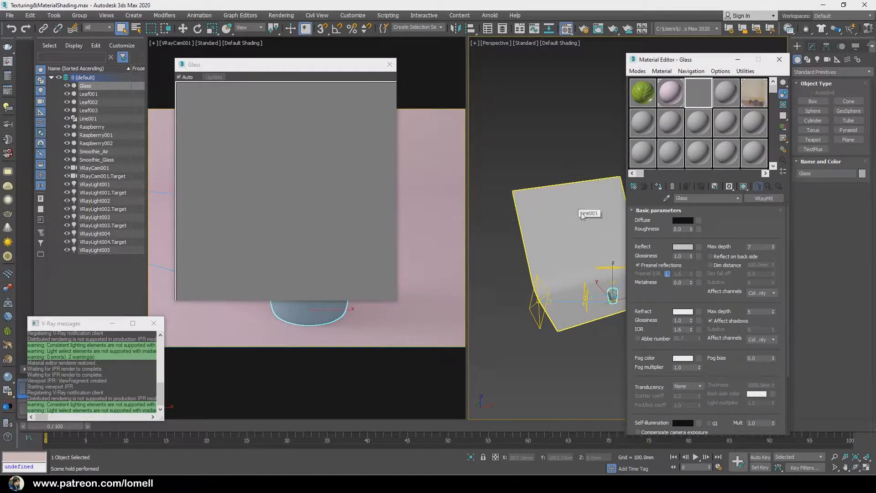
click(783, 104)
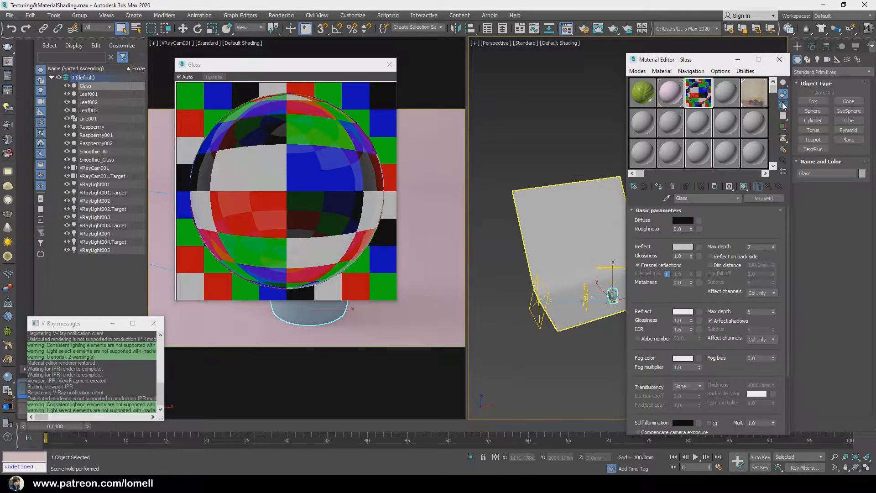
Step: Set the Glass material's refraction max depth to 7
click(752, 312)
key(BackSpace)
text(7)
key(Return)
drag(638, 366, 640, 343)
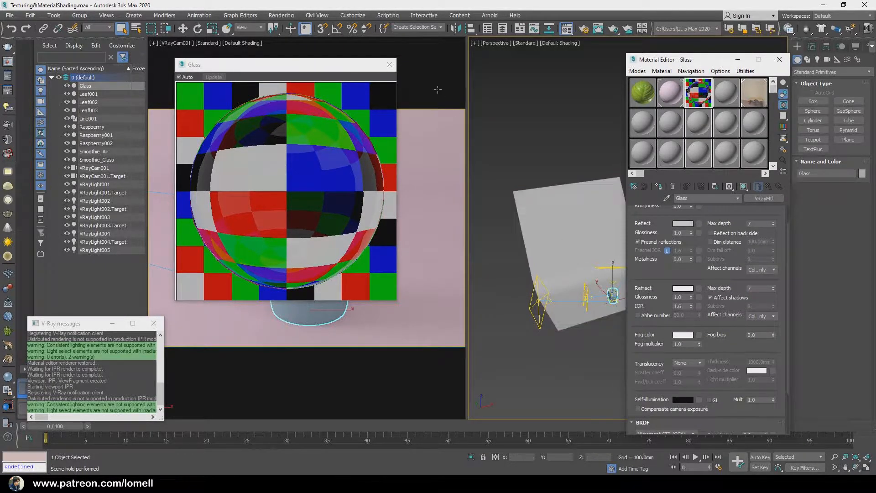
Step: Close the enlarged preview, assign the Glass material to the selected glass object and clear the selection
click(389, 64)
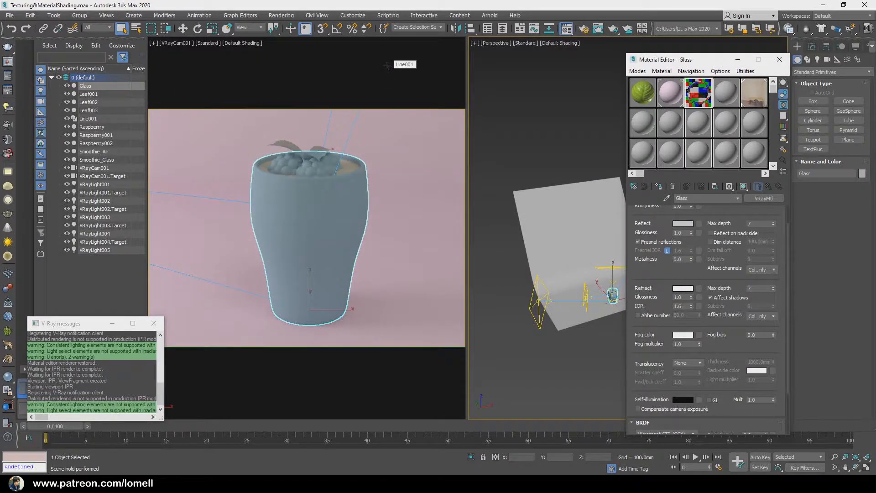
click(663, 189)
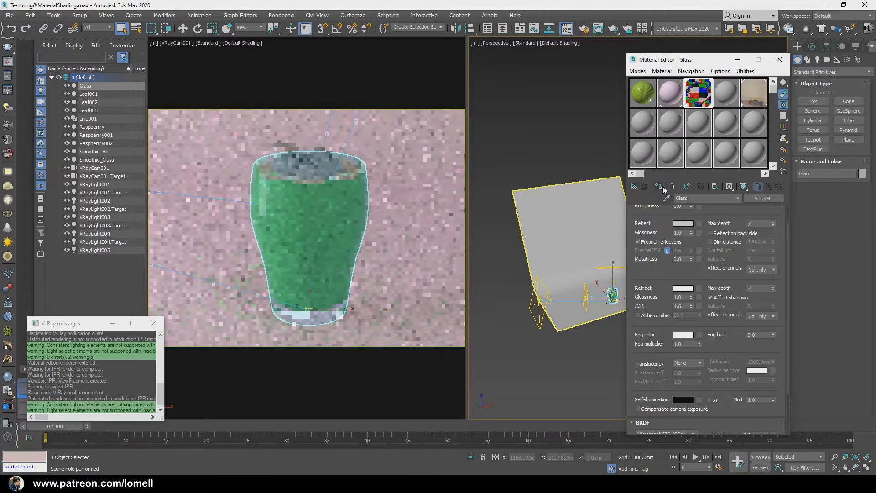
drag(538, 126, 553, 151)
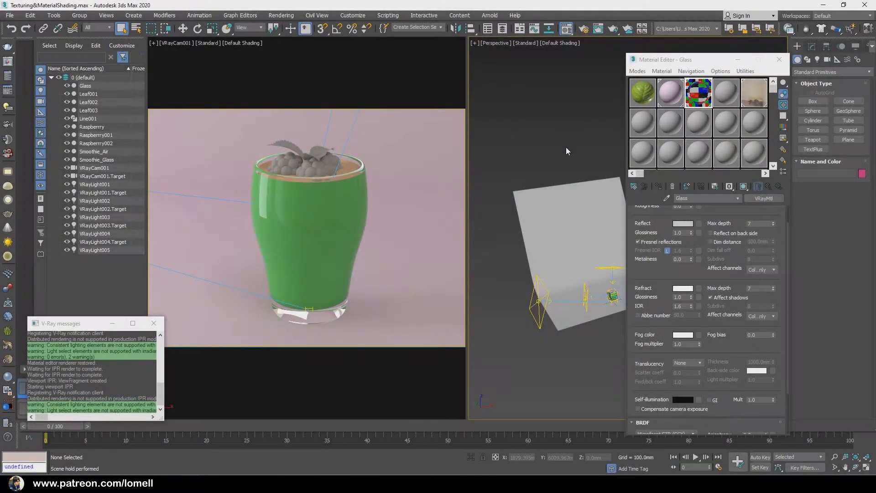
Step: Select the three raspberry objects and name the unused material beside the Glass sample Berries
click(92, 128)
shift+click(99, 144)
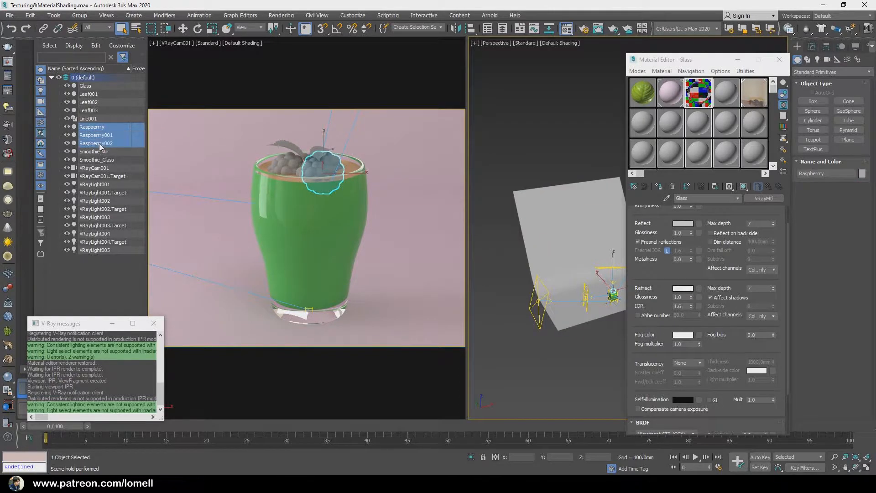
click(725, 92)
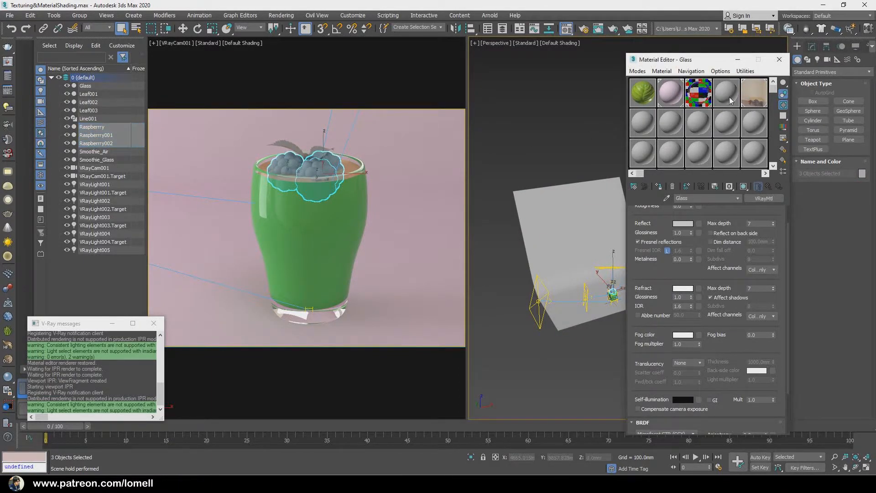
click(708, 198)
text(Berries)
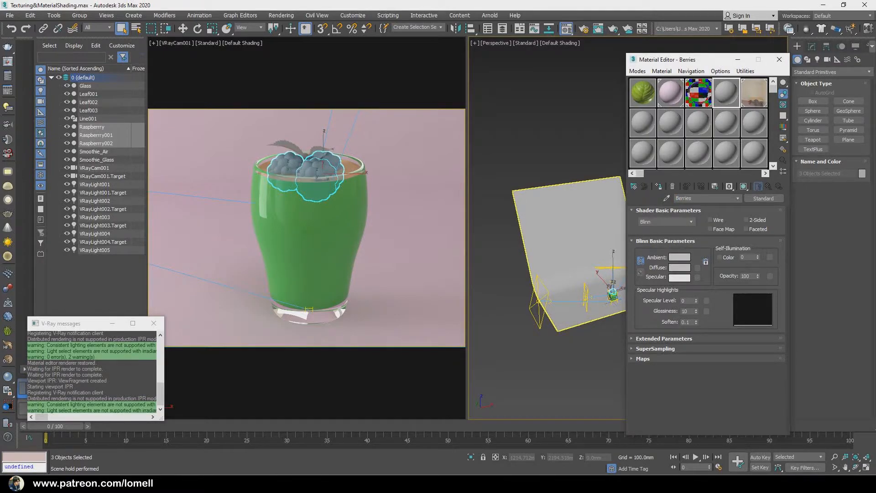
Step: Change the Berries material's type from Standard to VRayFastSSS2
click(765, 201)
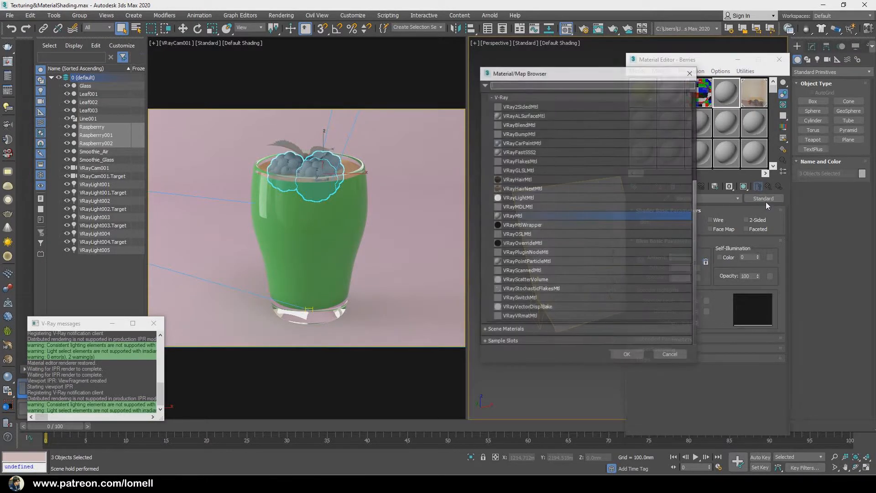
click(548, 152)
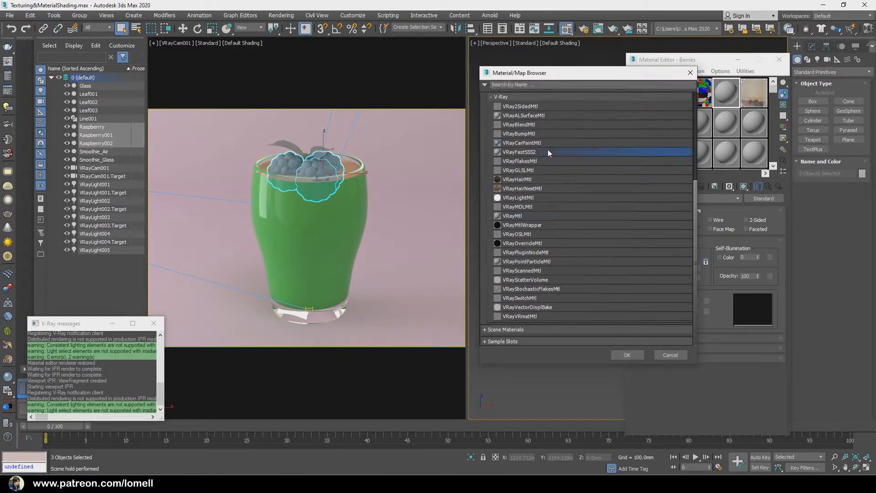
click(626, 354)
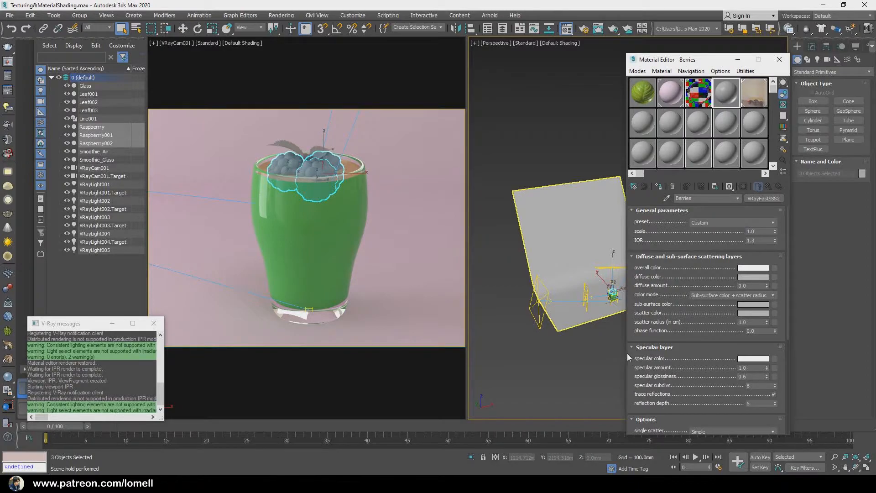
Step: Add a Falloff map to the Berries material's sub-surface colour
click(774, 304)
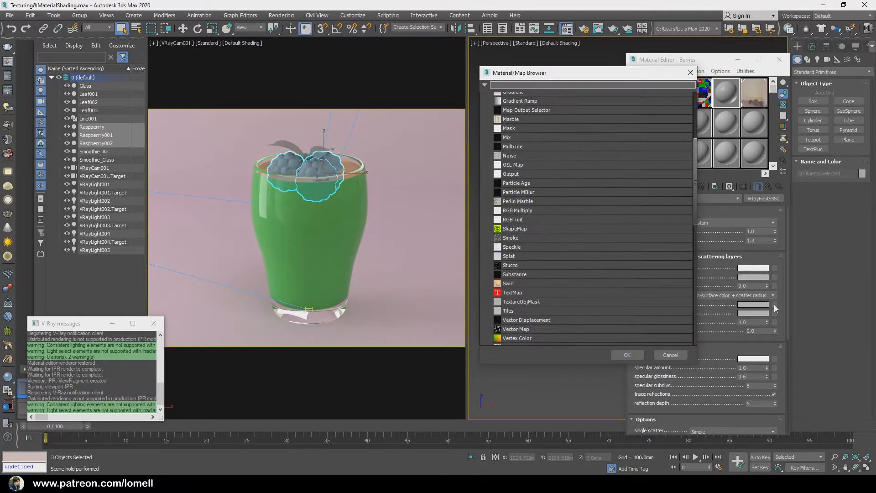
drag(693, 164, 689, 127)
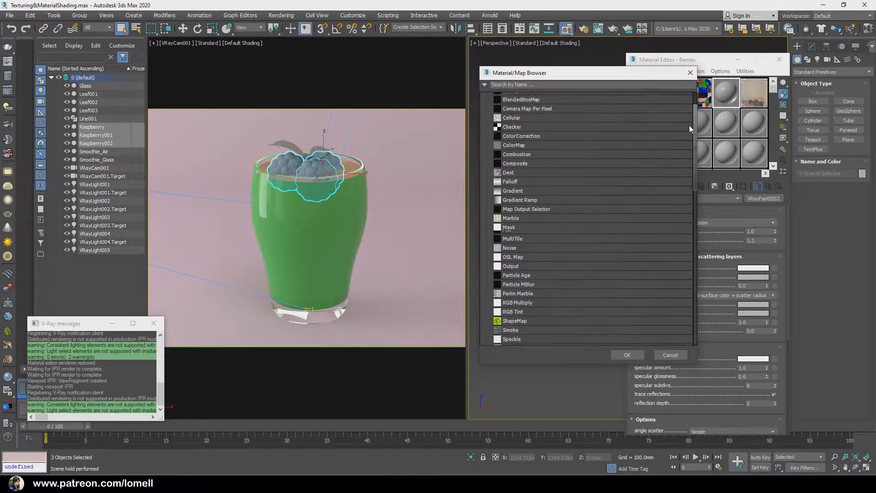
click(515, 212)
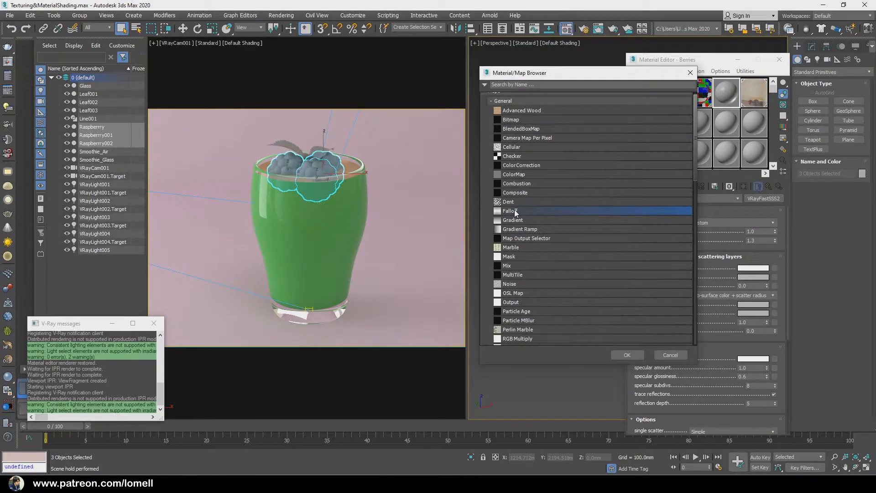
click(626, 355)
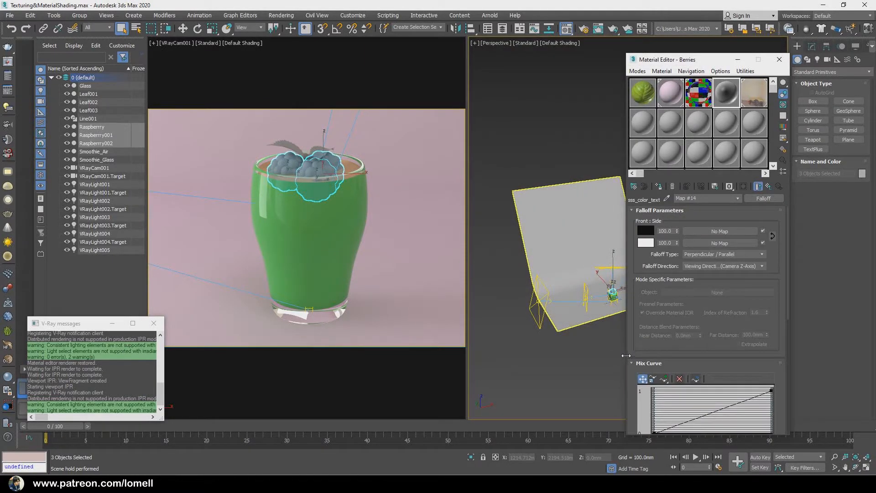
Step: Open an enlarged preview of the falloff map and set its front colour to RGB 6, 5, 7
double_click(727, 92)
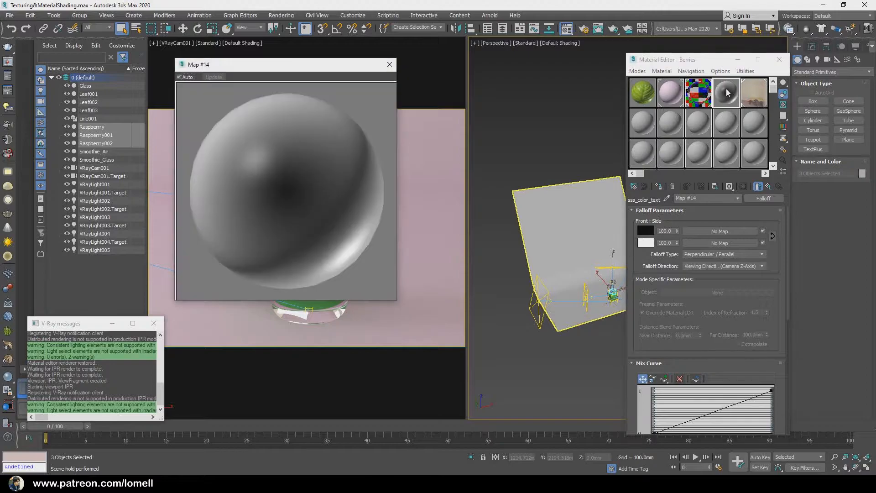
drag(315, 70, 395, 68)
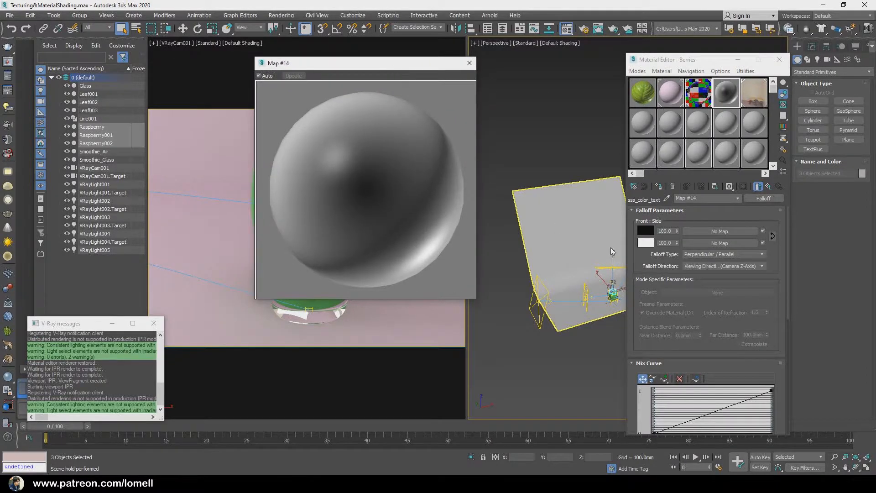
click(645, 231)
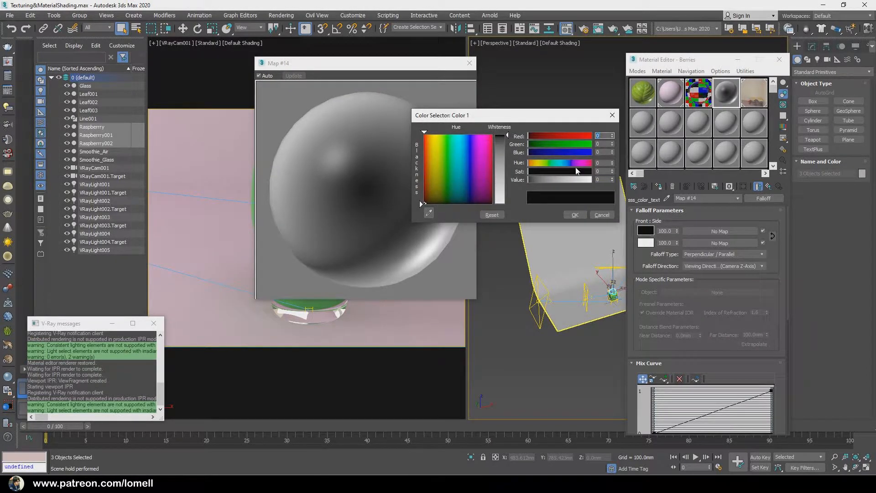
text(6)
key(Return)
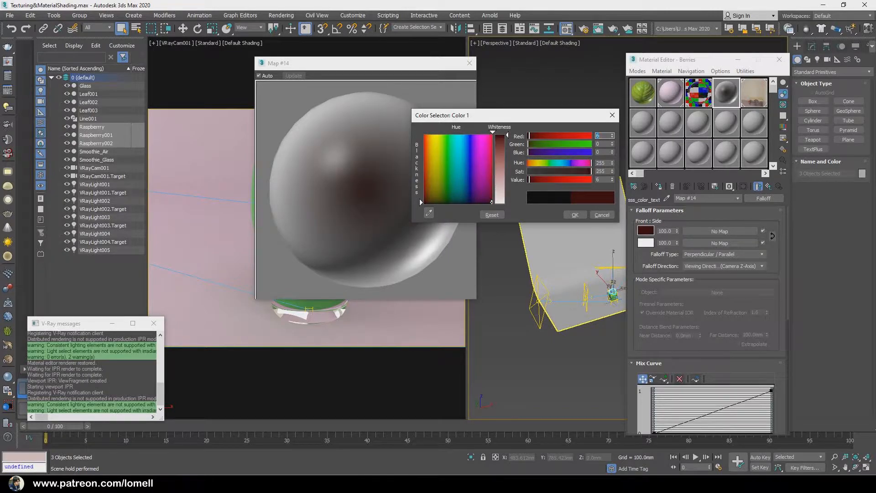
key(Tab)
text(5)
key(Return)
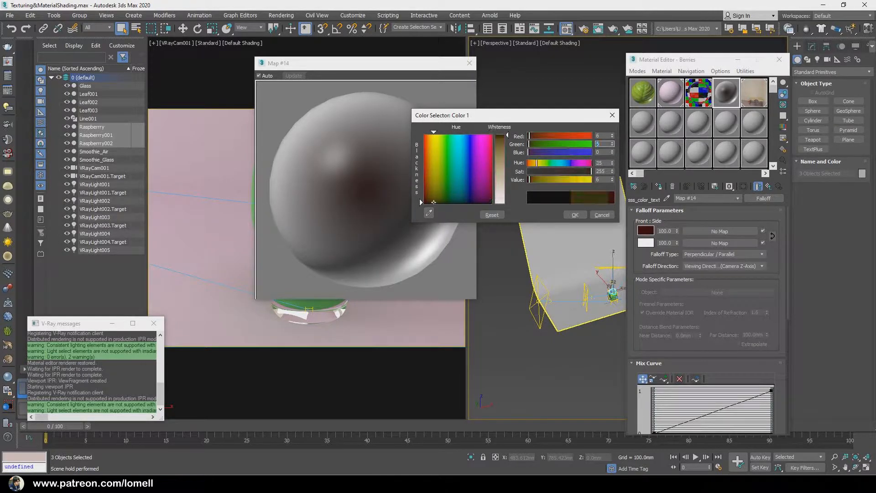
click(599, 152)
text(7)
key(Return)
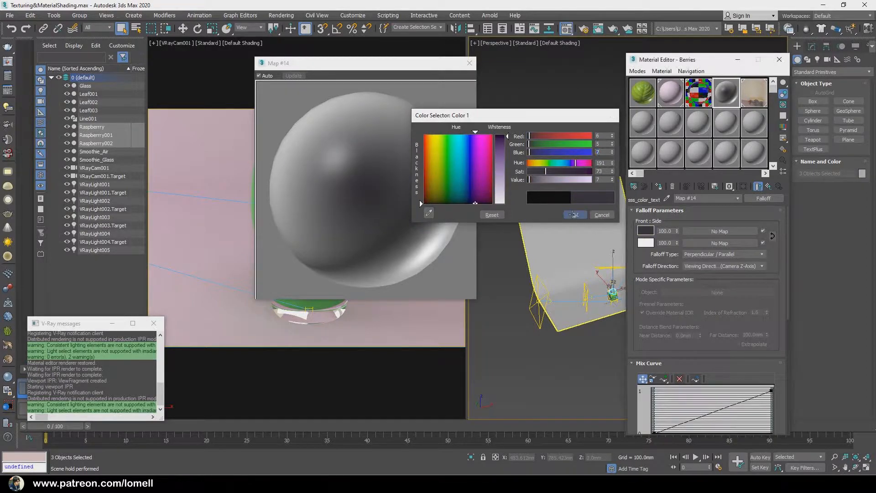
click(598, 215)
Step: Move the preview out of the way and set the falloff's side colour to dark purple with RGB 23, 5, 38
drag(419, 69, 488, 41)
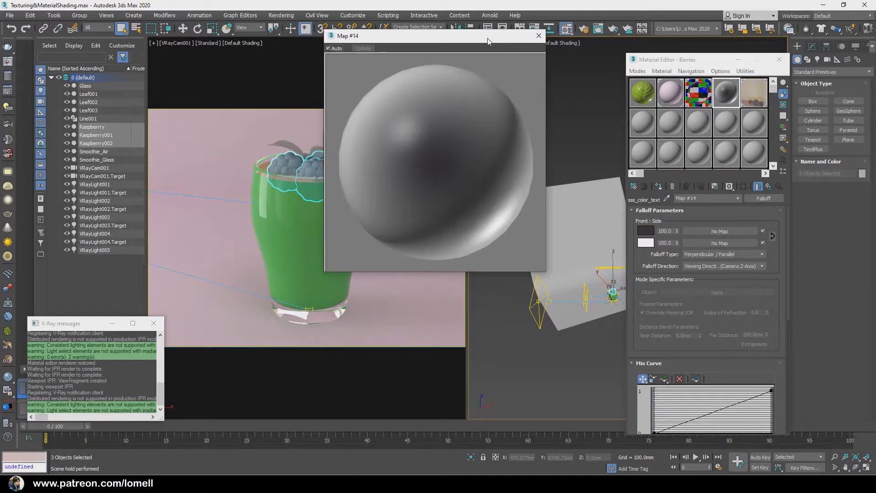
click(645, 242)
drag(550, 115, 521, 286)
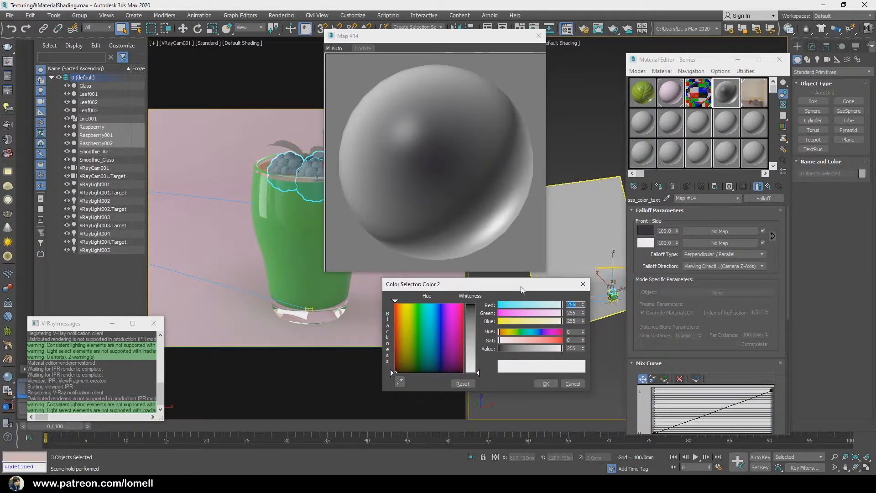
text(23)
key(Return)
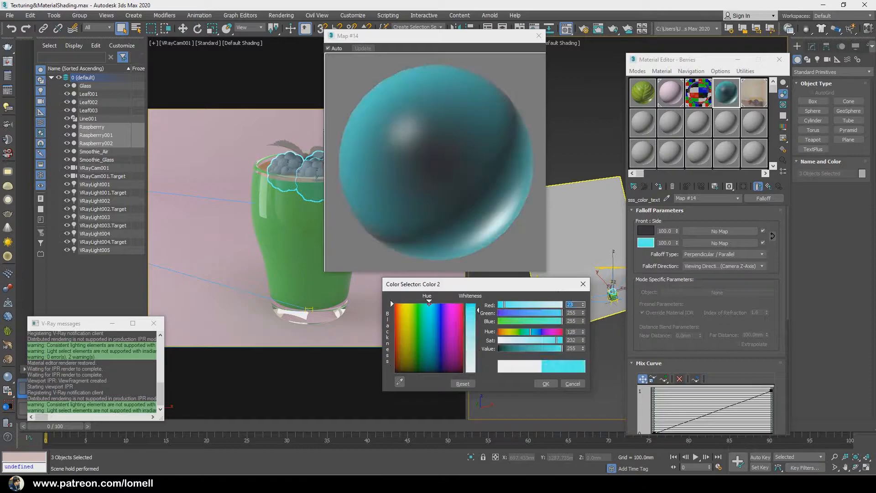
click(575, 313)
text(5)
key(Return)
click(574, 321)
text(38)
key(Return)
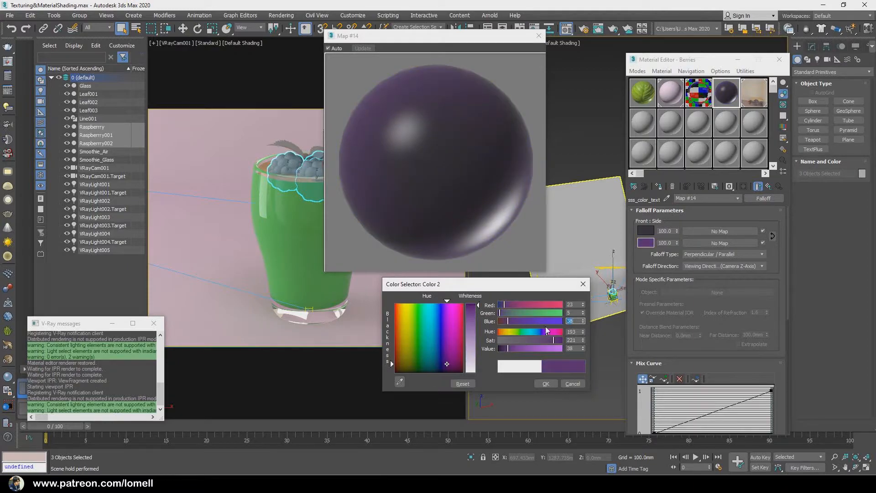
click(546, 384)
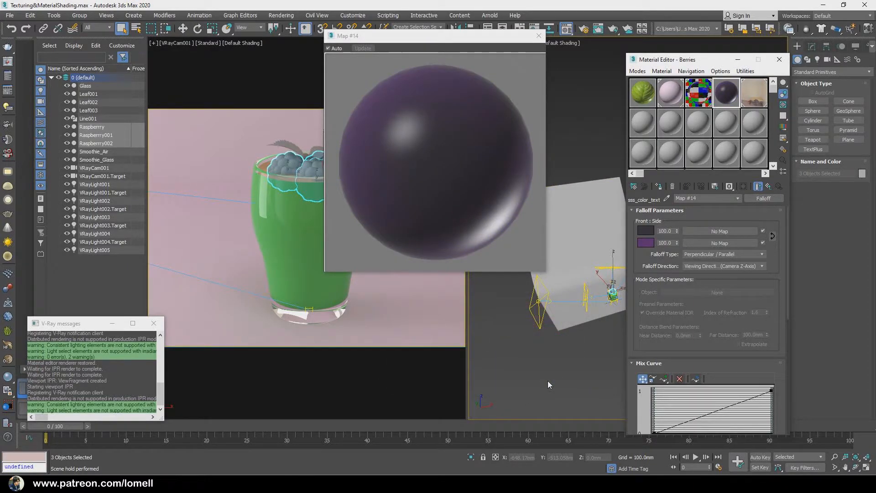
Step: Add a point to the falloff's mix curve, make it a Bezier point and shape the curve into a steep S near the upper end
scroll(659, 319, down, 3)
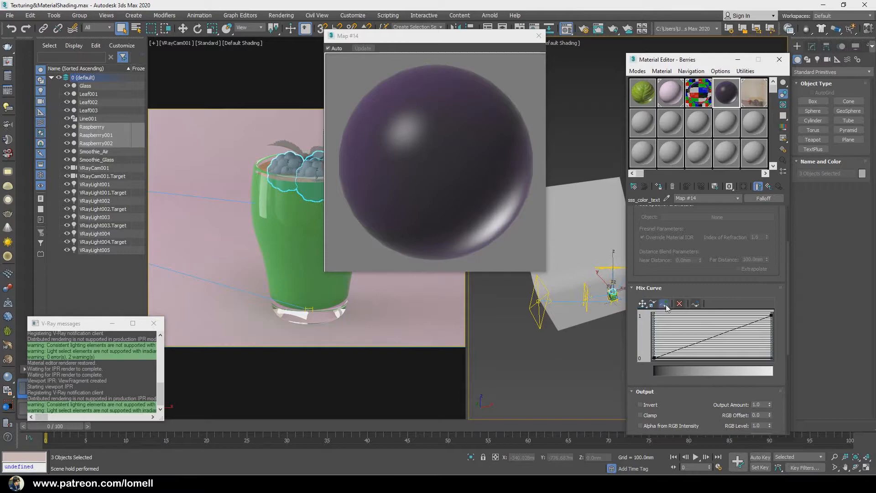
click(665, 304)
click(723, 333)
click(642, 303)
right_click(723, 333)
click(737, 348)
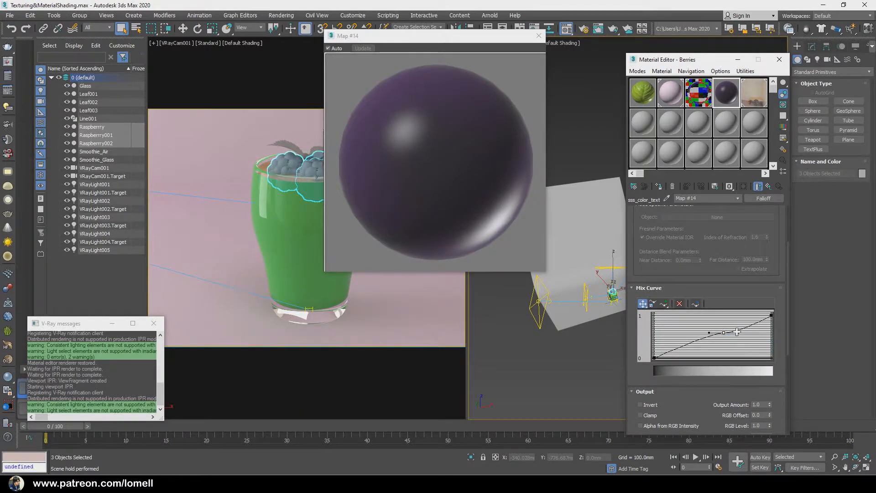
drag(737, 332, 733, 314)
drag(728, 335, 730, 337)
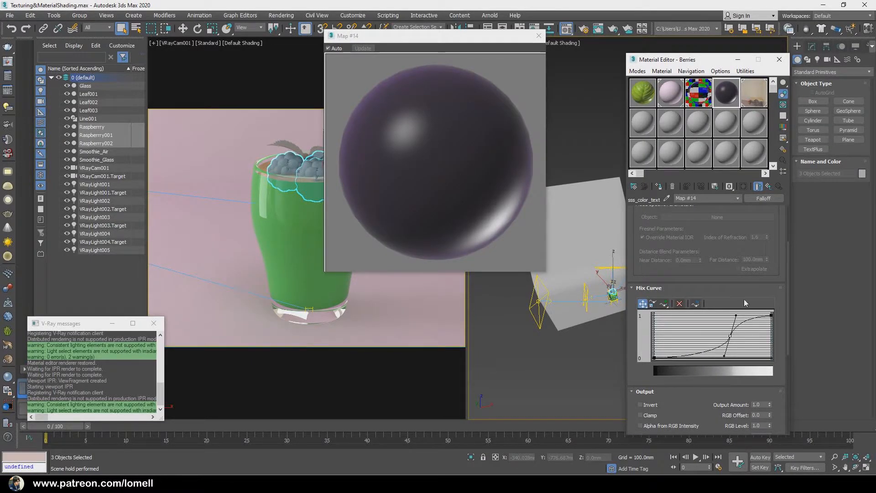
Step: Return to the Berries material's main settings and set its scatter color to dark purple with RGB 13, 5, 20
click(769, 187)
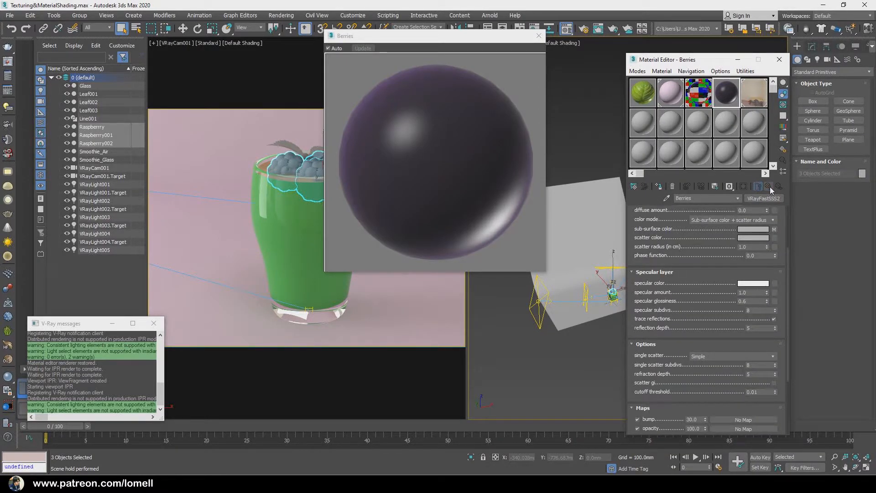
scroll(740, 295, up, 3)
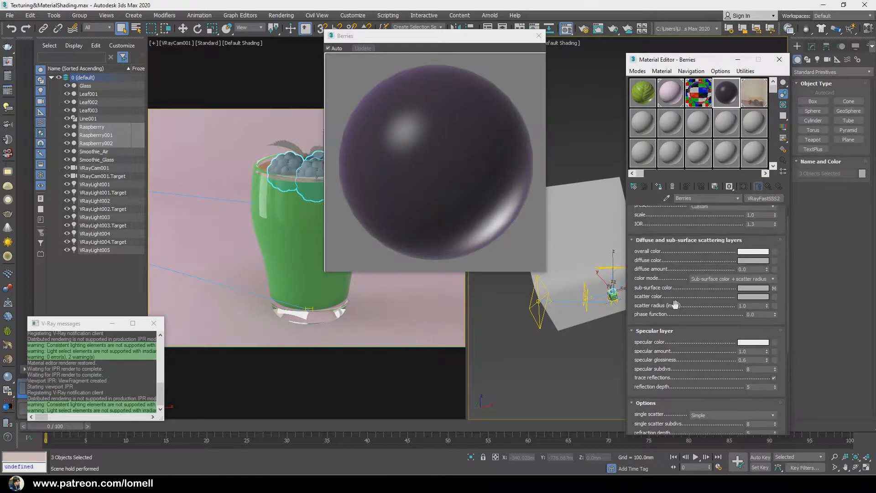
click(753, 296)
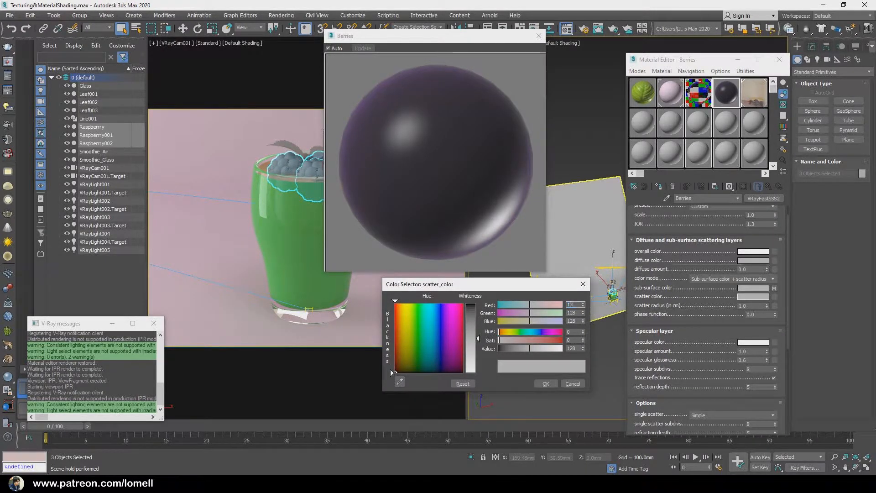
click(429, 340)
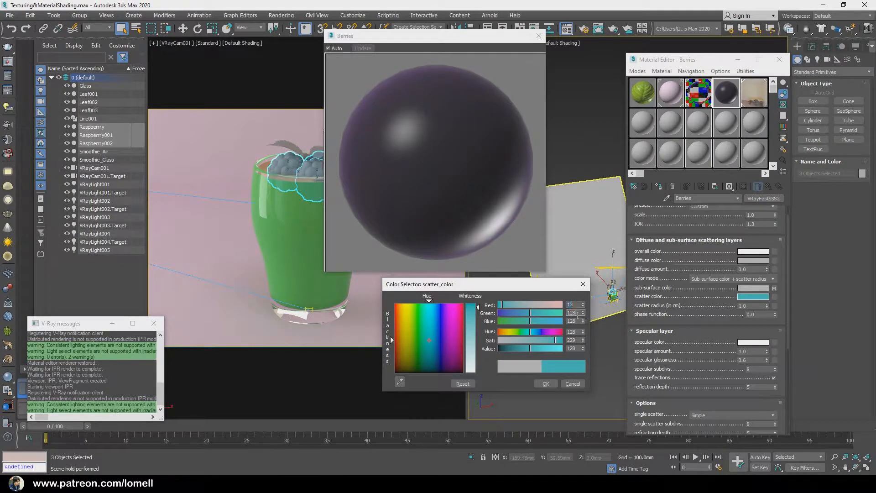
text(5)
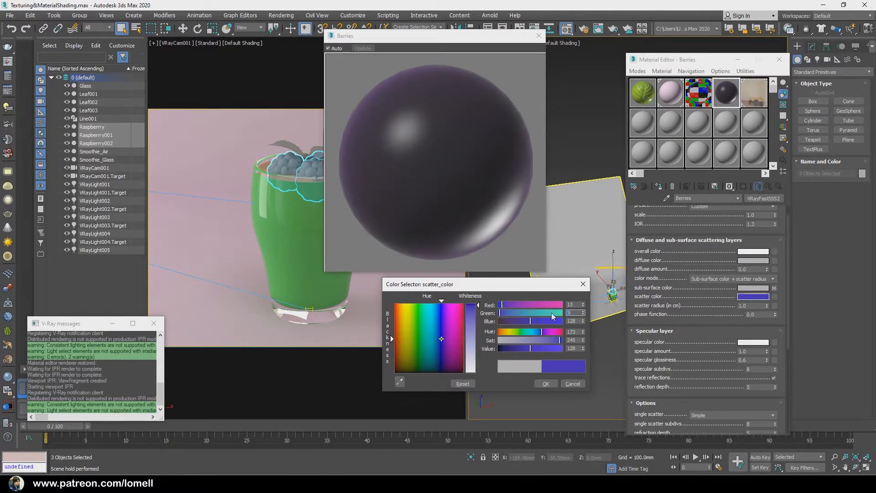
key(Tab)
text(20)
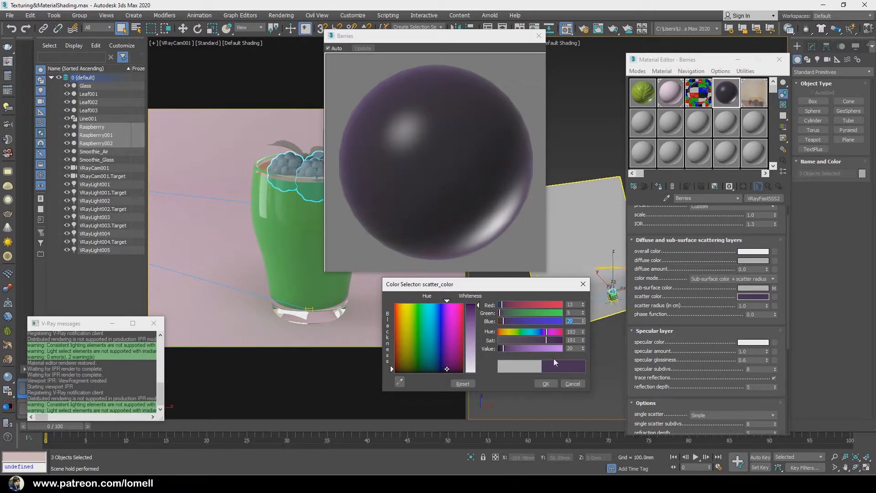
click(548, 382)
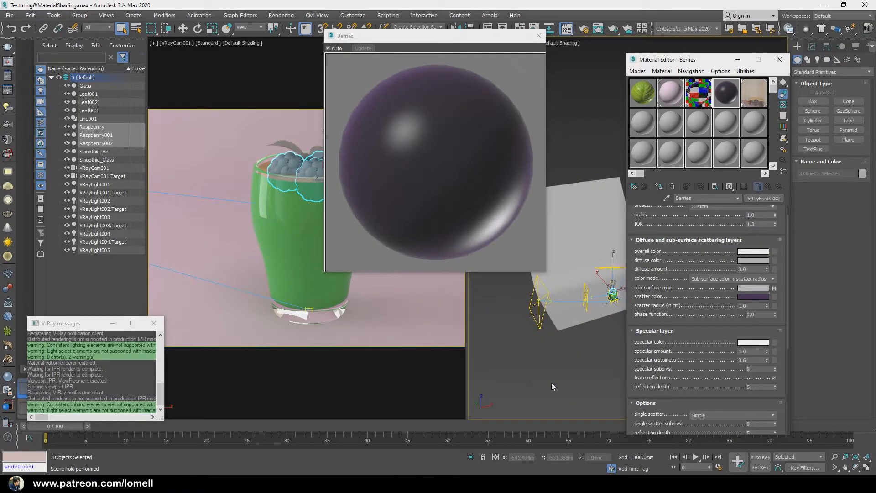
Step: Set the Berries material's scatter radius to 1.5 cm and its phase function to 0.8
double_click(748, 305)
text(1.5)
drag(712, 315, 687, 302)
double_click(757, 300)
text(.8)
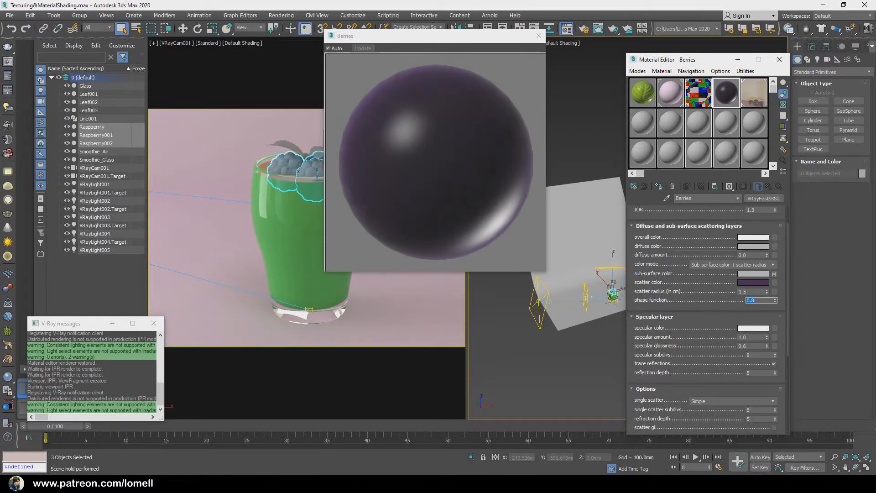
Step: Set the Berries material's specular glossiness to 0.7
drag(674, 300, 673, 288)
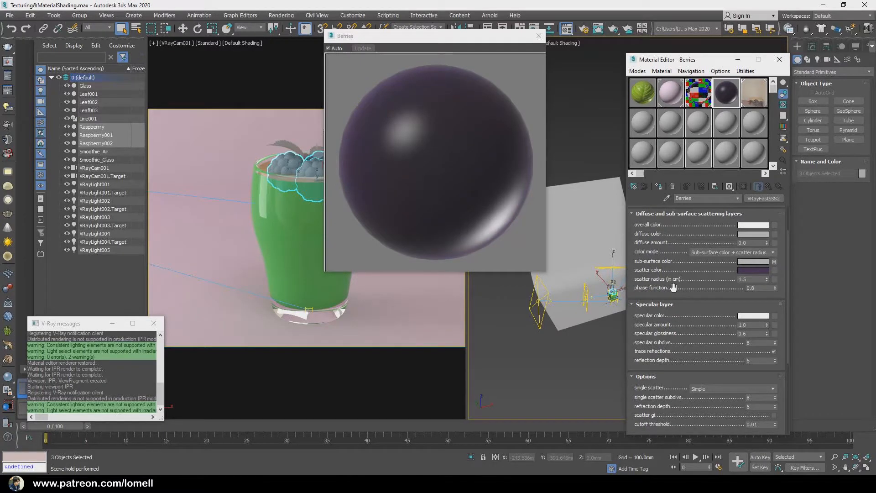
scroll(672, 322, down, 2)
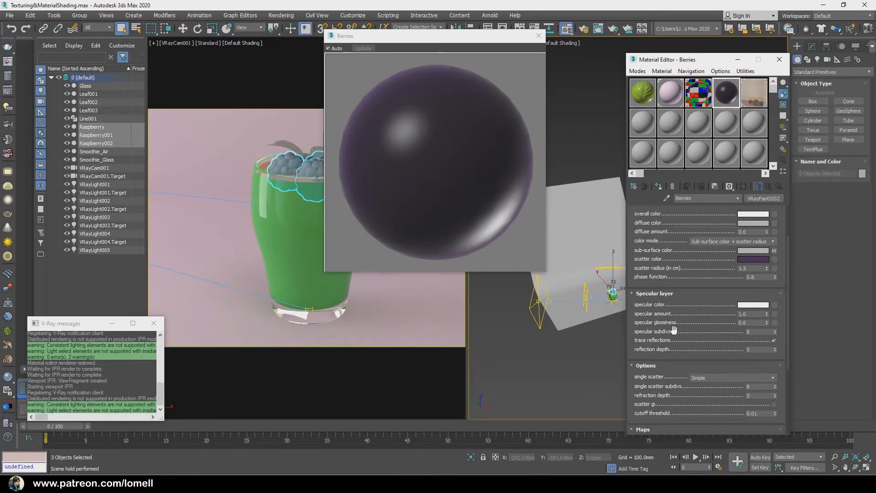
double_click(741, 322)
text(0.7)
key(Return)
drag(683, 338, 674, 297)
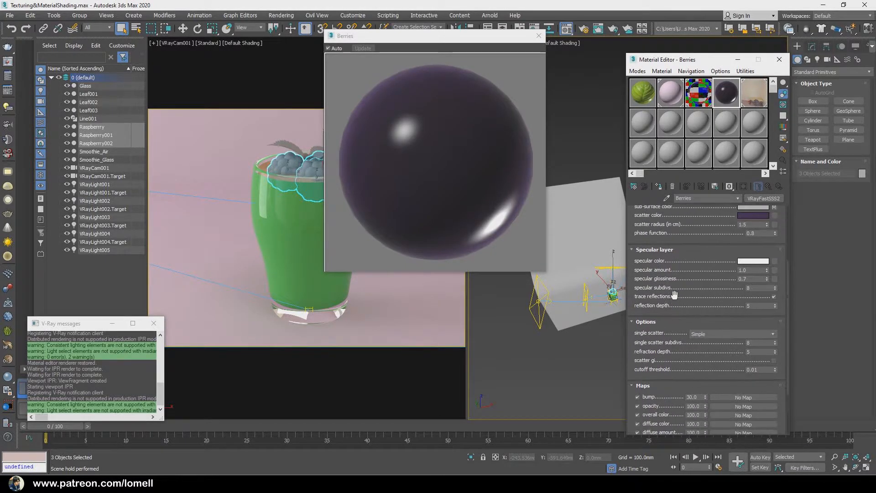
Step: Close the enlarged preview, assign the Berries material to the three selected raspberries and clear the selection
click(537, 37)
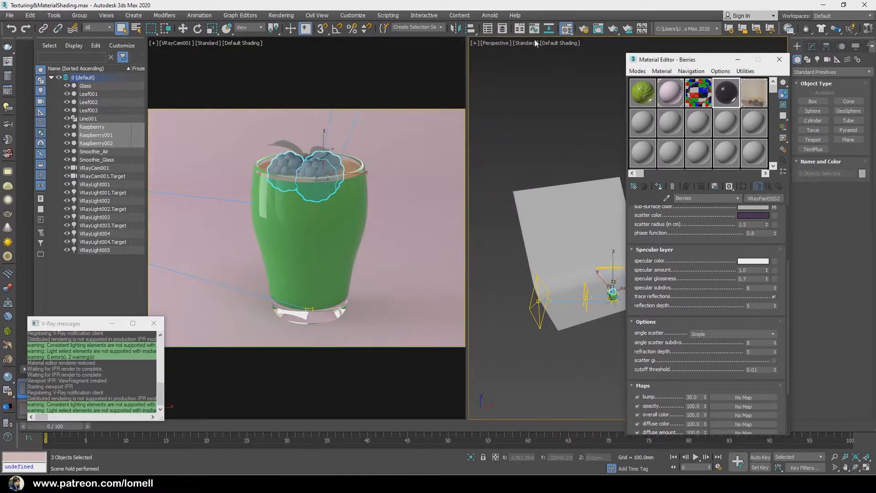
click(658, 187)
click(547, 164)
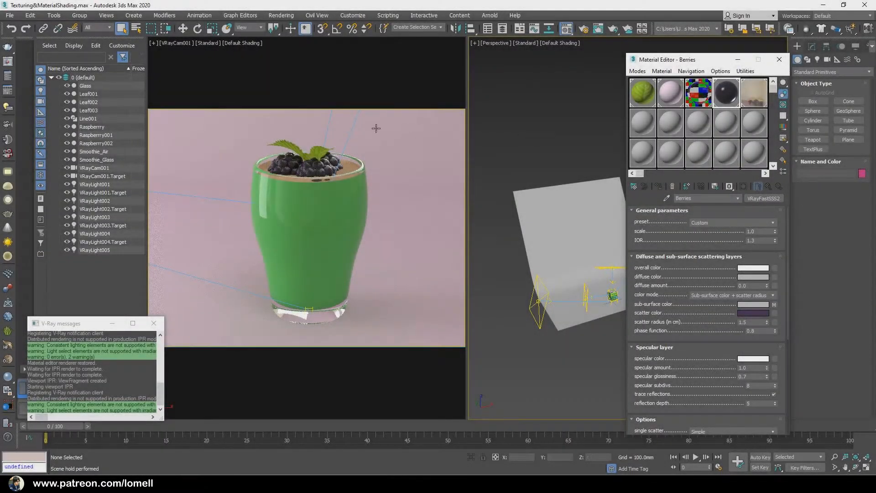
Step: Select Leaf001 to Leaf003, open an enlarged preview of the leaf-textured material, rename it Leaf and assign it to them
click(82, 94)
shift+click(89, 111)
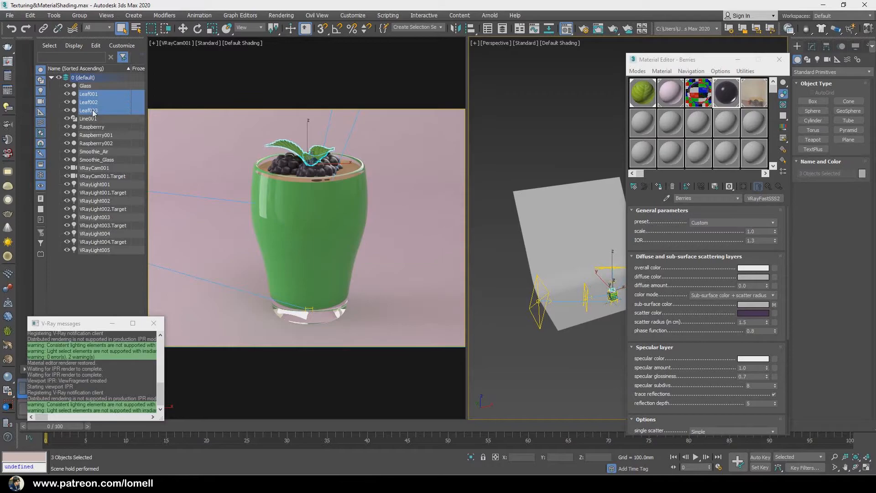
double_click(643, 92)
drag(473, 40, 509, 52)
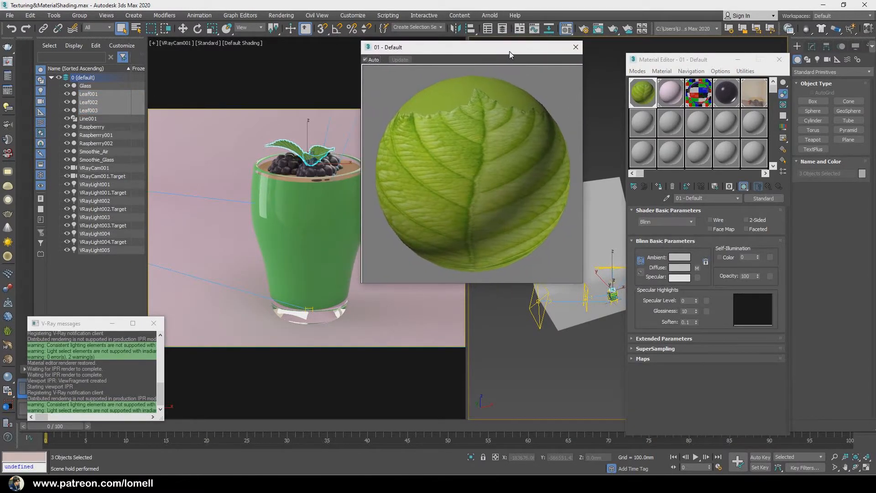
double_click(704, 198)
text(Leaf)
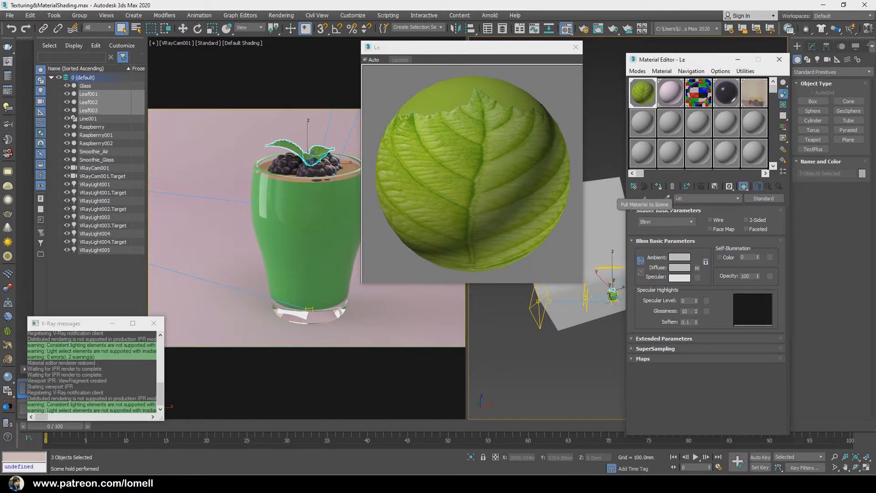
click(659, 187)
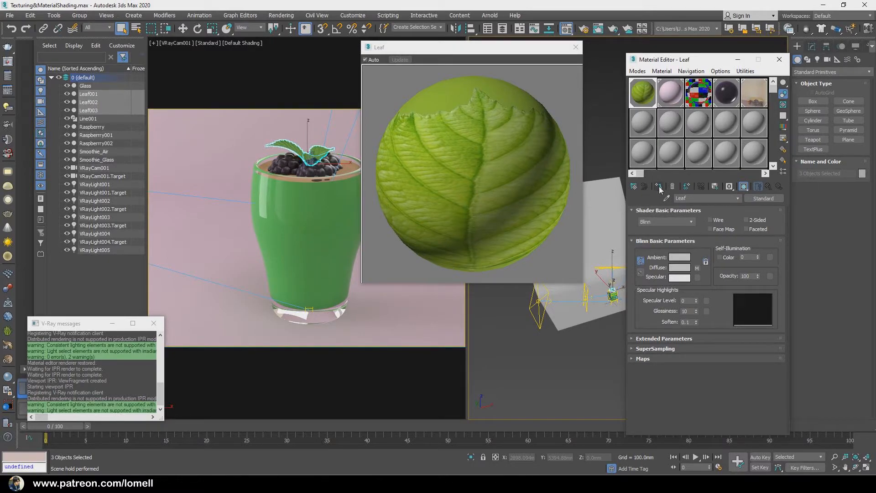
Step: Change the Leaf material's type from Standard to VRayMtl
click(774, 198)
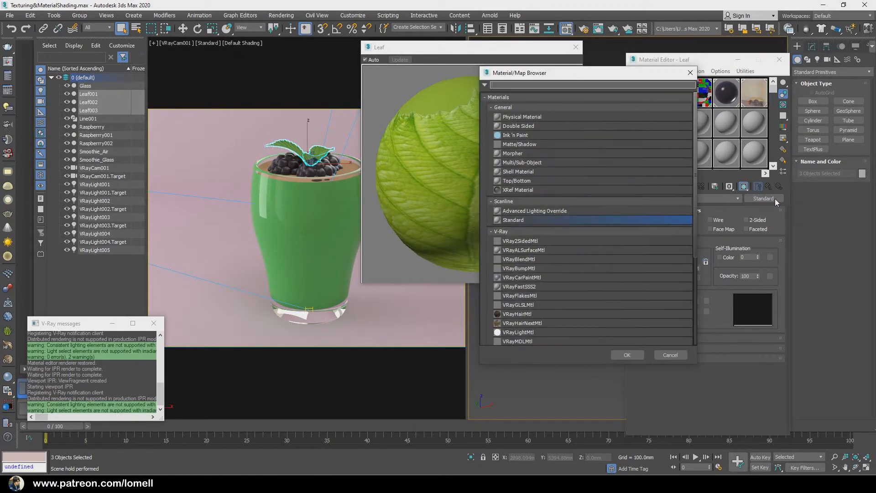
scroll(688, 173, down, 3)
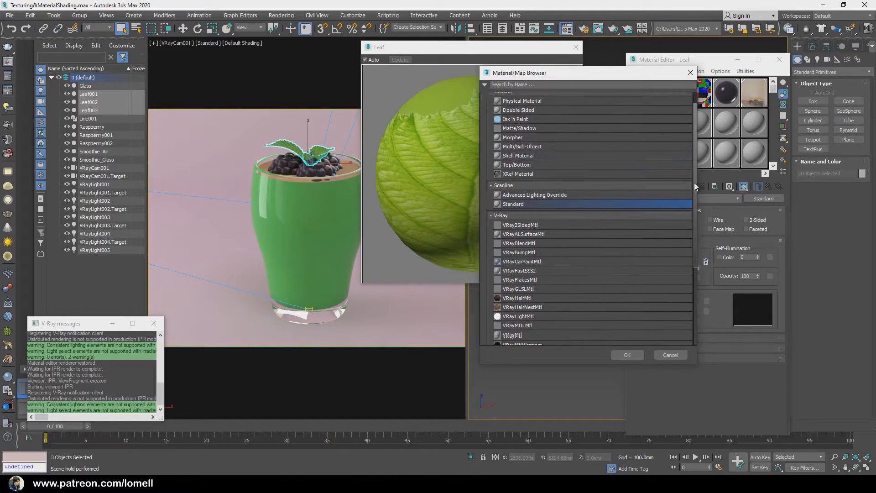
click(524, 277)
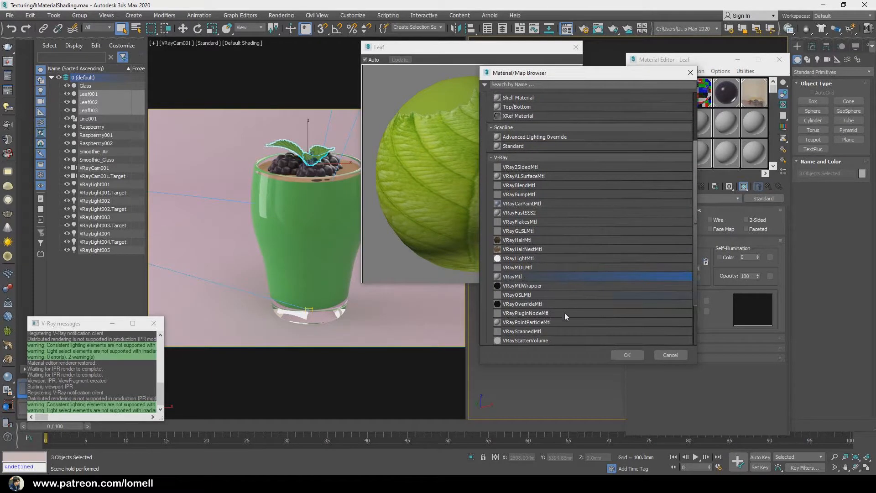
click(626, 354)
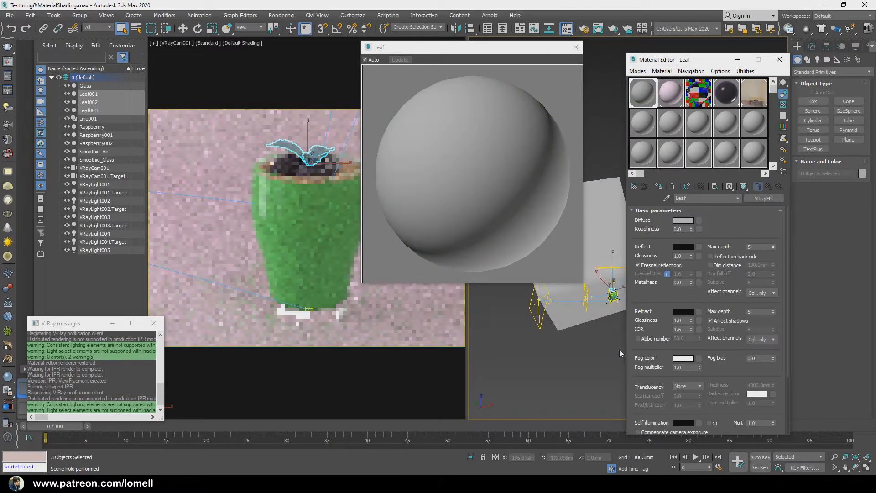
Step: Load the Leaf.jpg image as a bitmap in the Leaf material's diffuse slot, previewing the image first, and return to the material
click(699, 220)
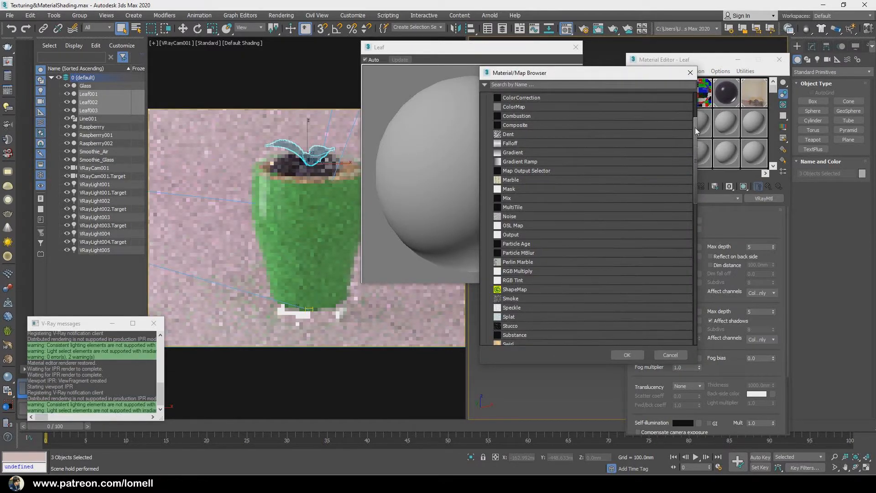
scroll(694, 127, up, 3)
click(521, 120)
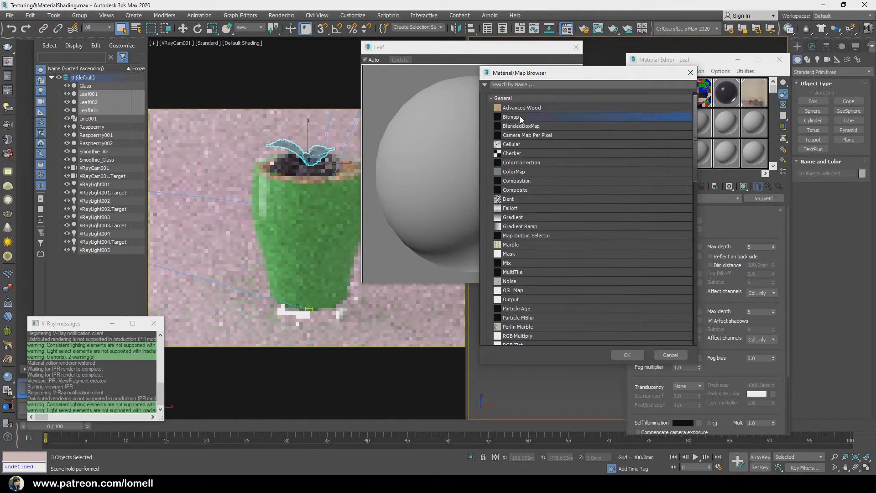
click(623, 354)
click(589, 145)
right_click(589, 145)
click(531, 163)
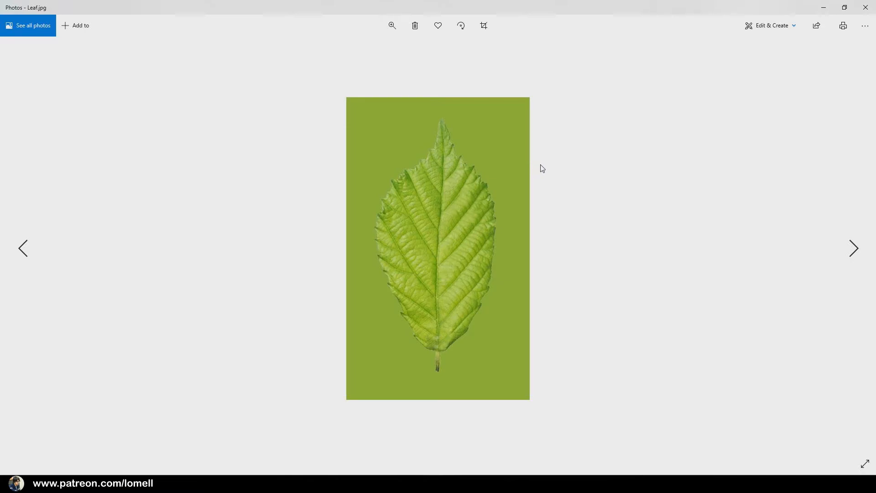
click(865, 7)
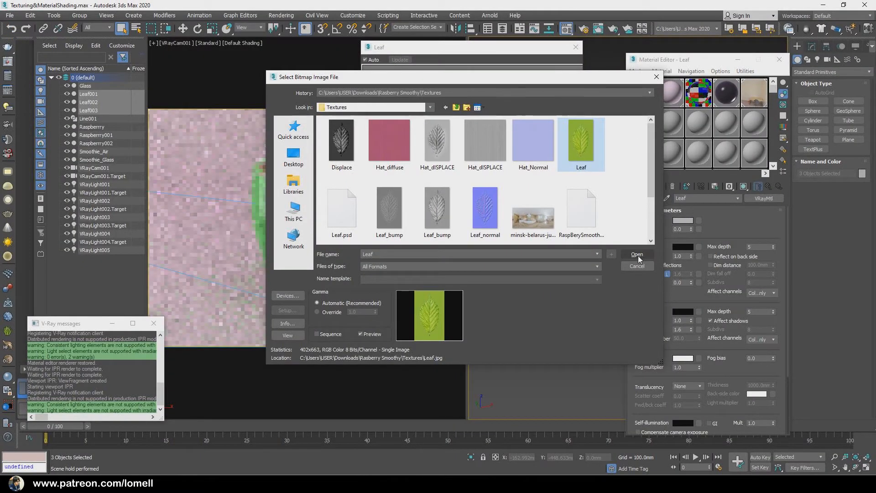
click(637, 255)
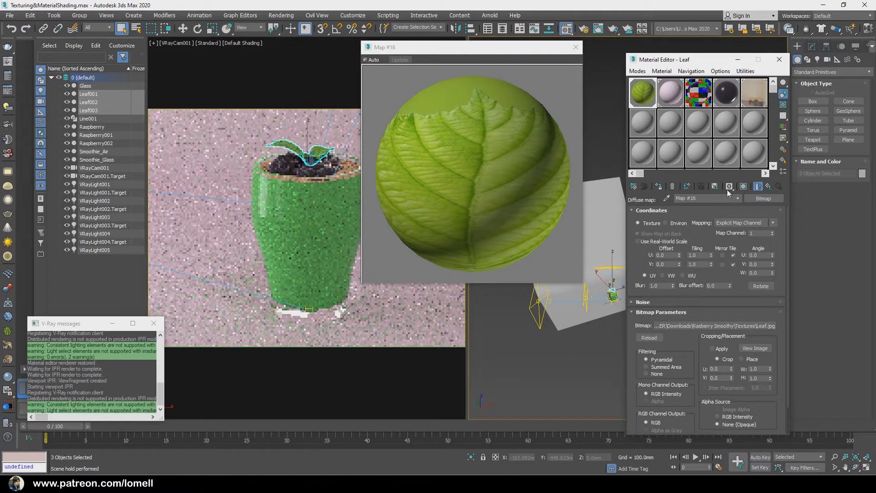
click(769, 186)
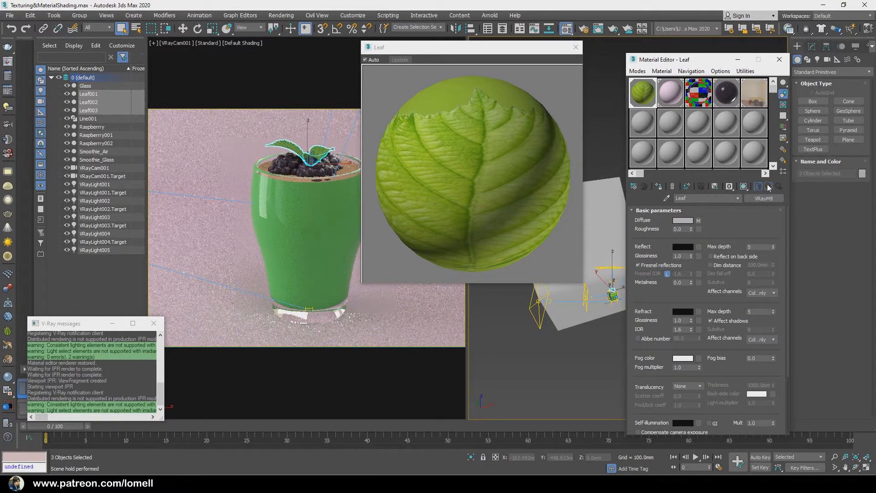
Step: Set the Leaf material's reflection color to grey with RGB 92, 92, 92
click(684, 247)
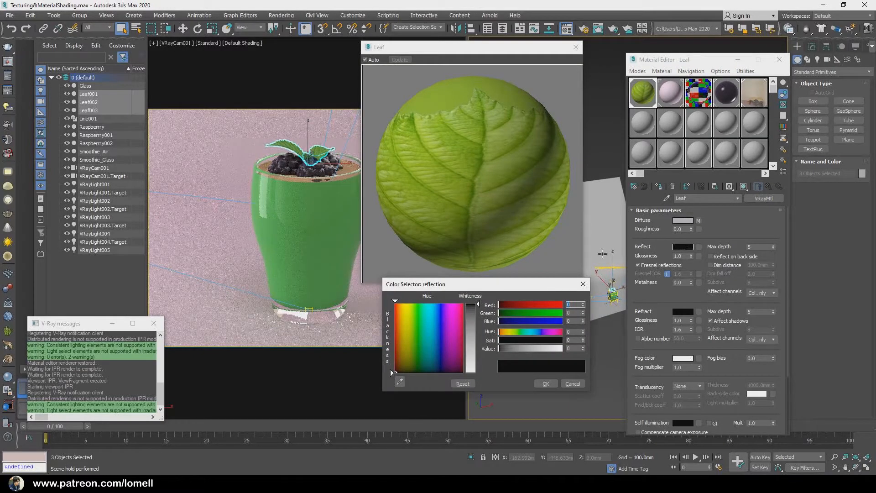
text(92)
key(Return)
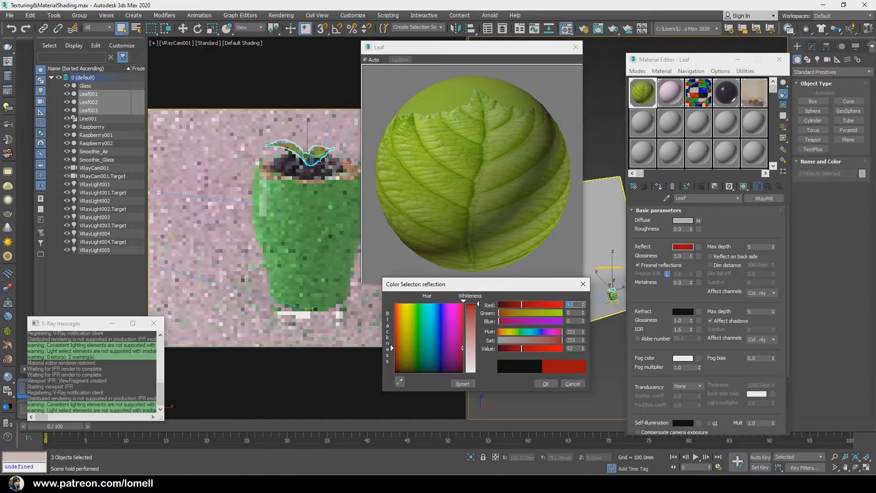
double_click(570, 313)
text(92)
key(Return)
double_click(571, 321)
text(92)
key(Return)
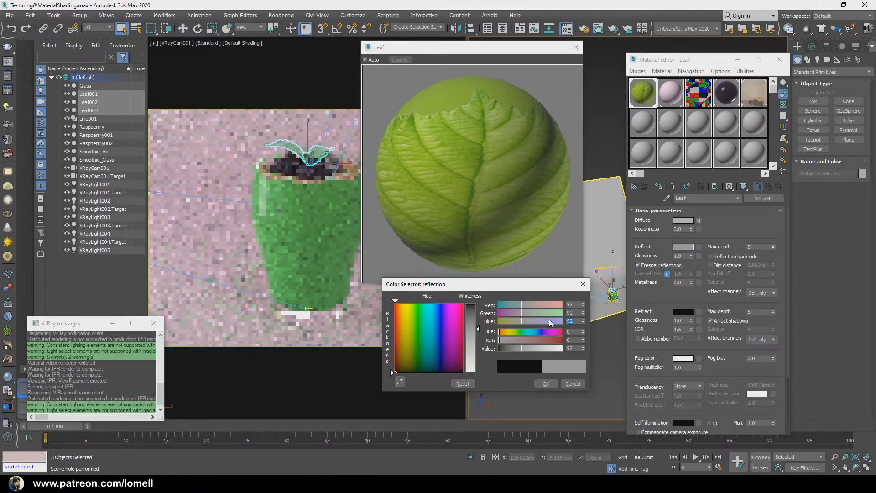
click(547, 383)
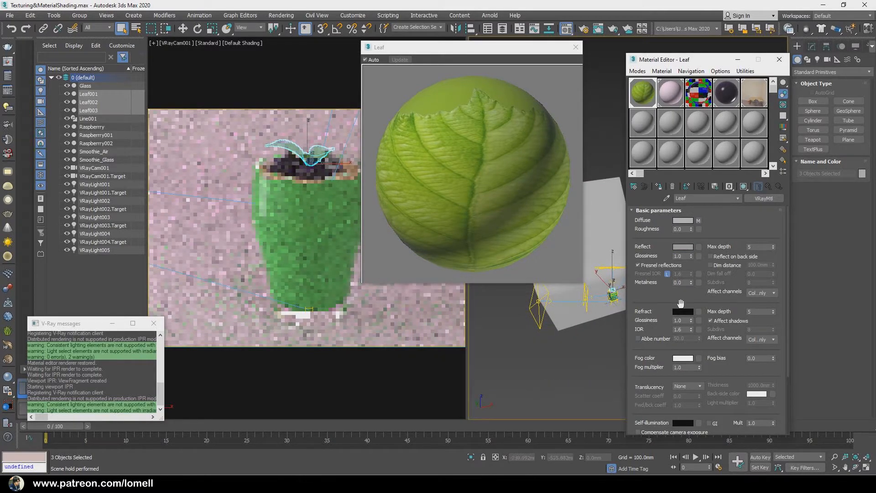
Step: Set the Leaf material's reflection glossiness to 0.7 and turn off its Double-sided option
double_click(680, 256)
text(0.7)
key(Return)
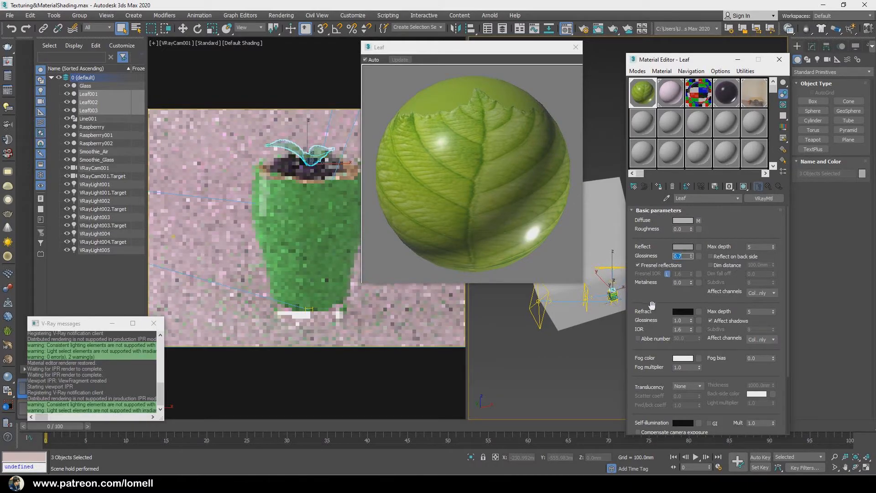
drag(653, 305, 653, 254)
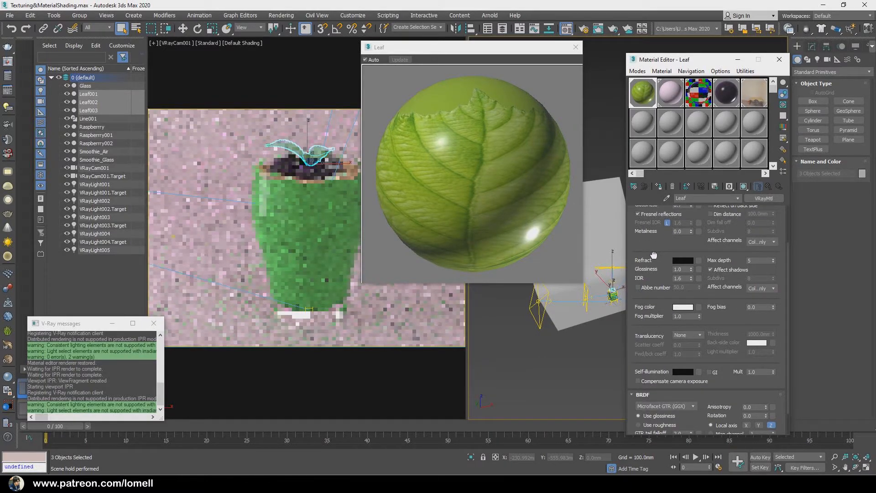
scroll(653, 254, down, 2)
scroll(648, 418, down, 4)
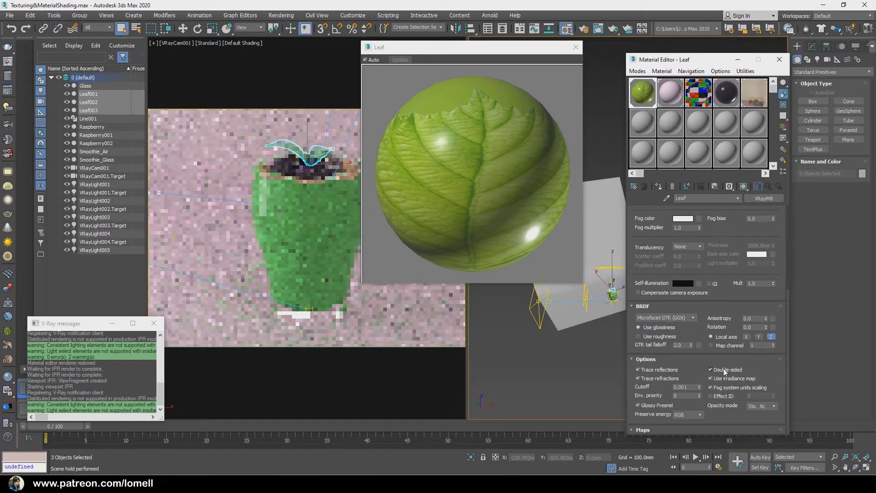
click(725, 371)
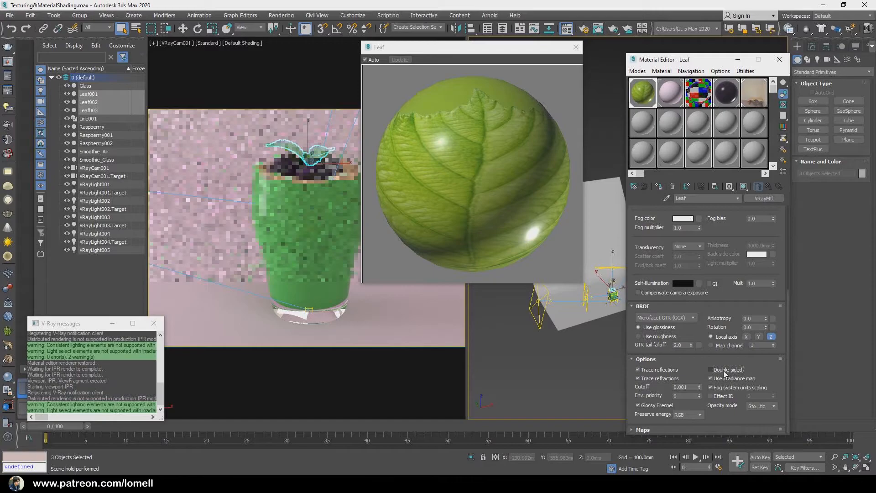
Step: Assign a VRayNormalMap to the Leaf material's bump map slot
click(675, 358)
click(659, 429)
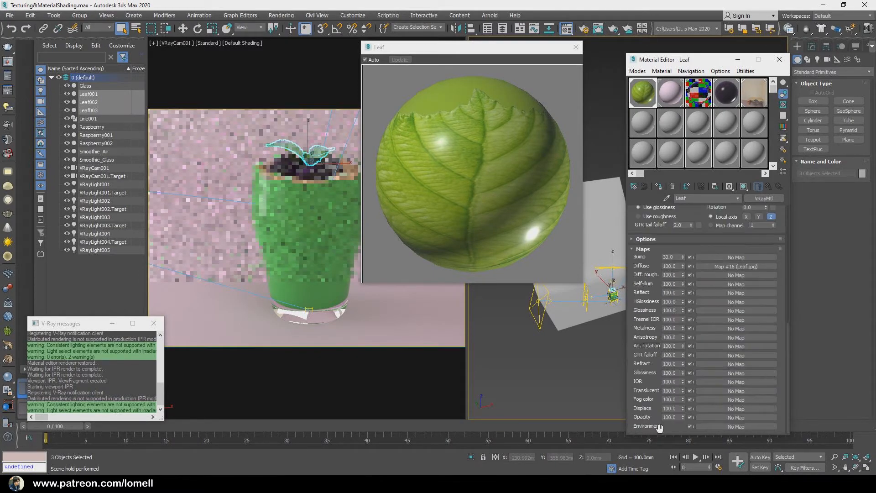
click(712, 258)
drag(695, 134, 694, 261)
click(523, 321)
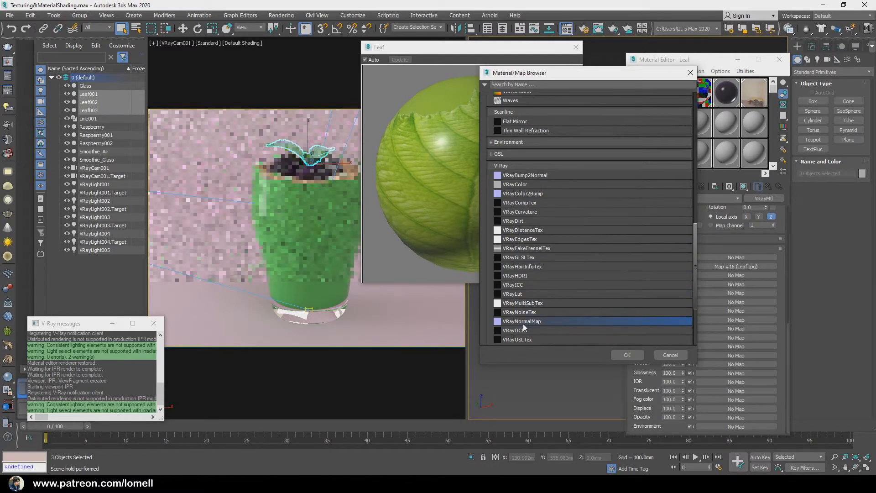
click(626, 355)
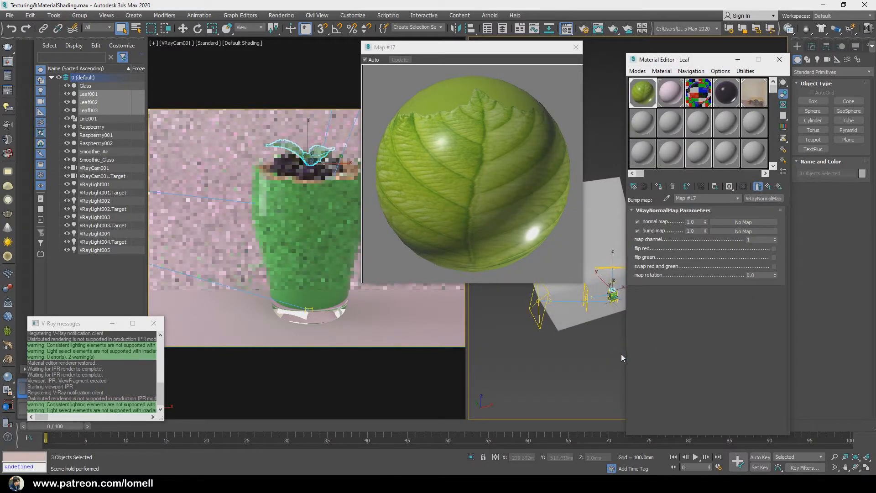
Step: Choose a Bitmap as the source for the VRayNormalMap's normal map slot
click(730, 221)
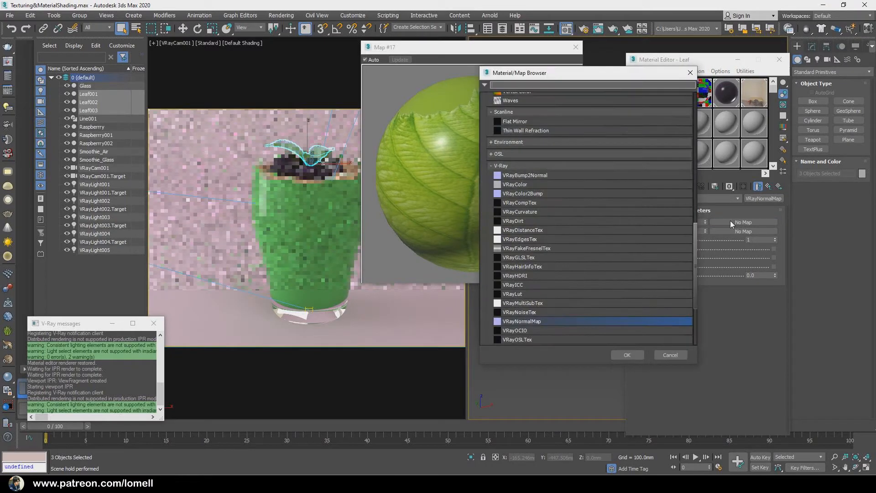
drag(694, 243, 689, 138)
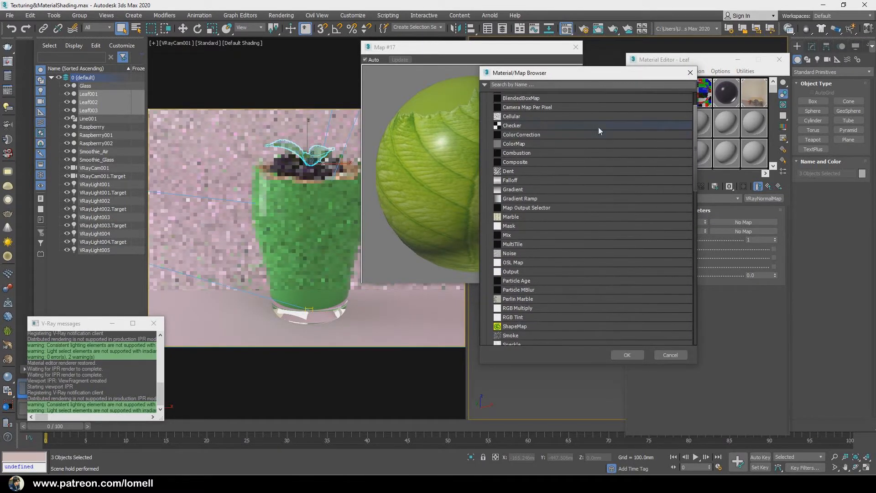
scroll(511, 150, up, 2)
click(516, 124)
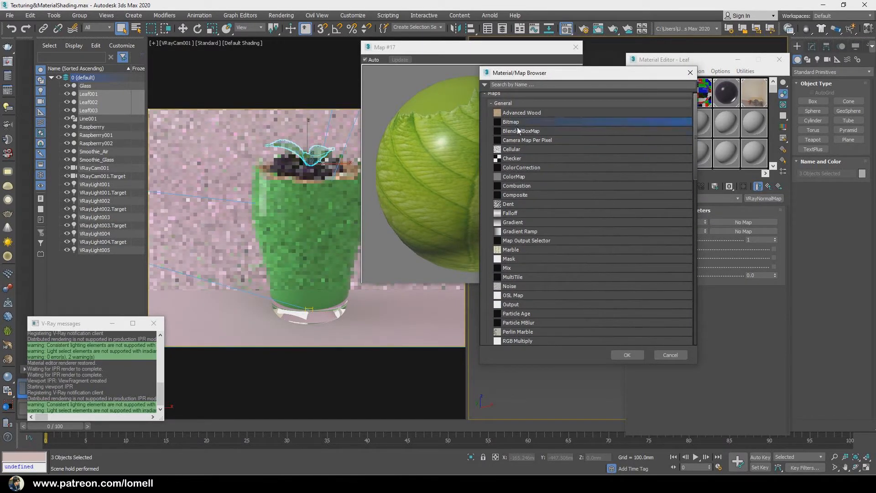
click(627, 354)
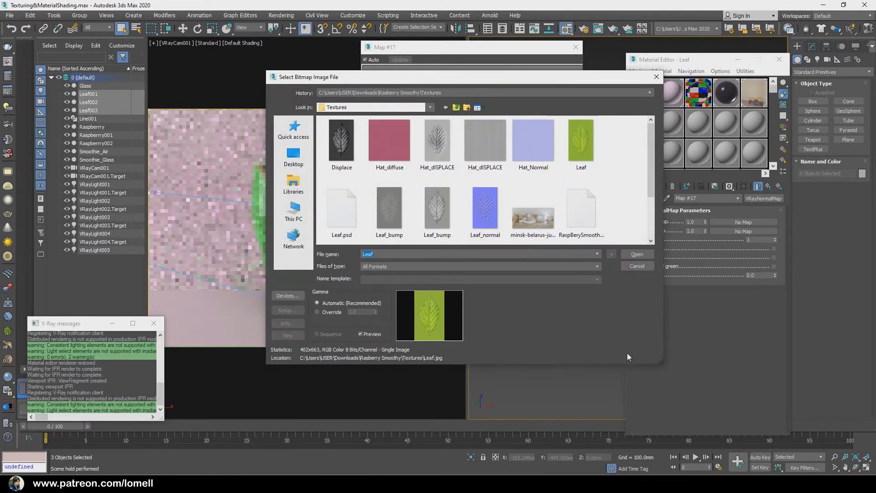
Step: Preview the Leaf_normal image, load it with a gamma override of 1.0, and return to the Leaf material
click(490, 209)
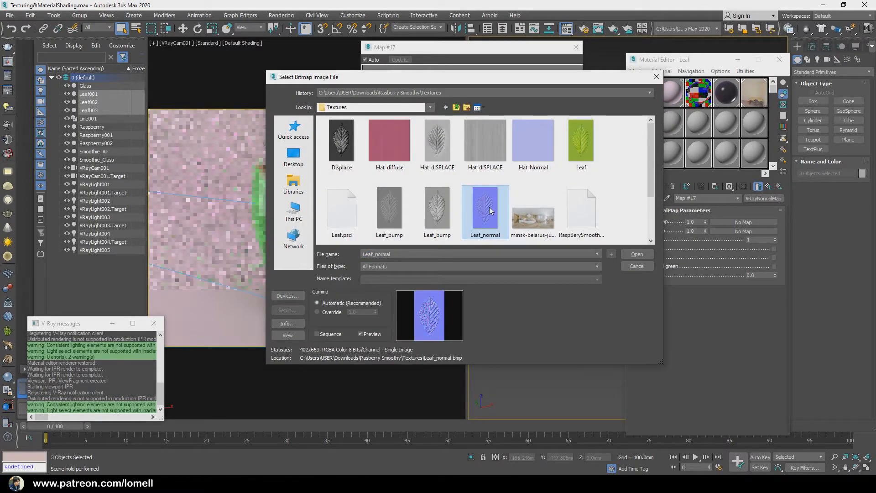
right_click(491, 210)
click(456, 195)
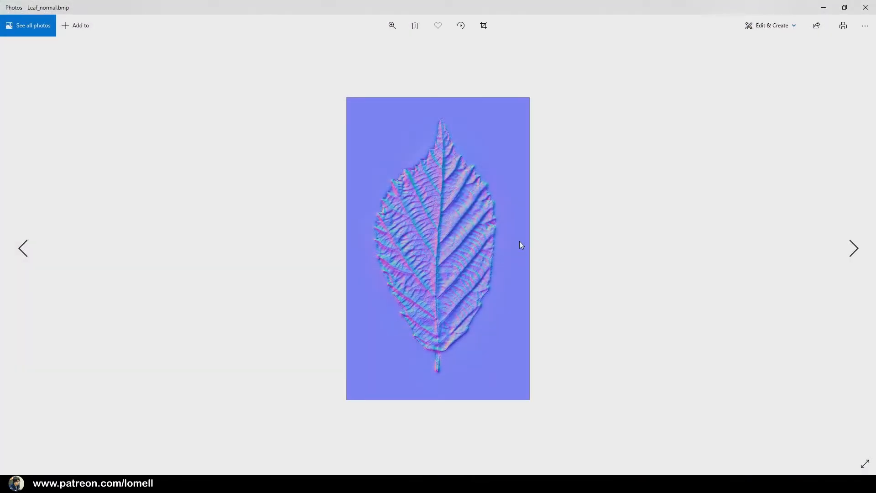
click(865, 7)
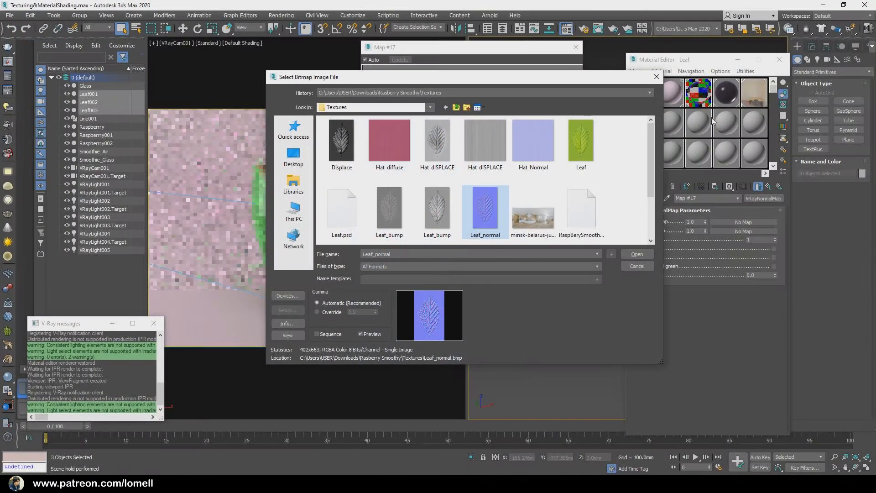
click(317, 312)
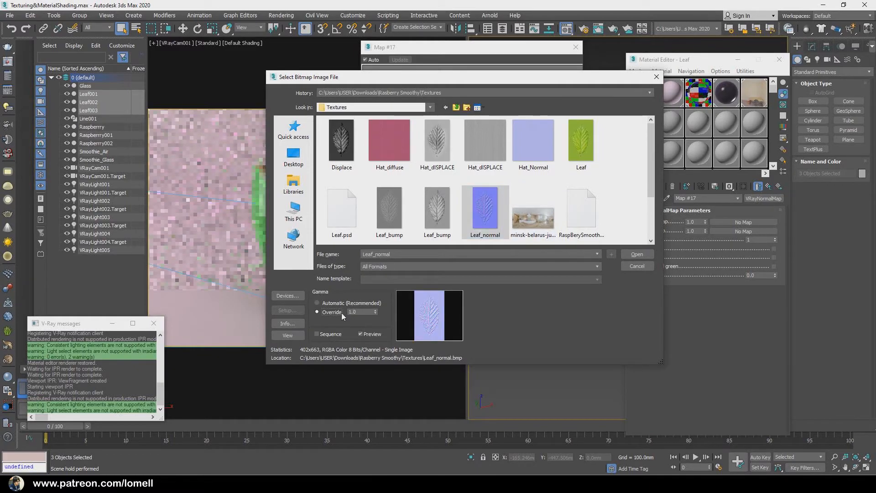
click(633, 255)
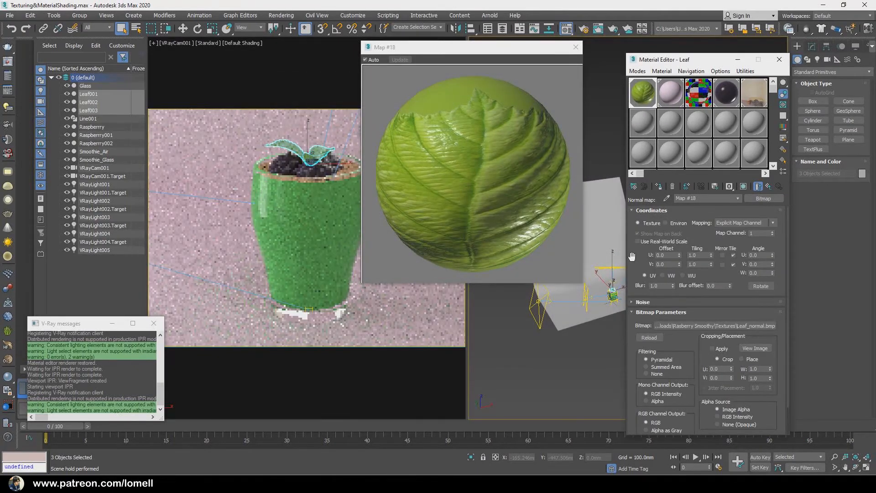
click(768, 187)
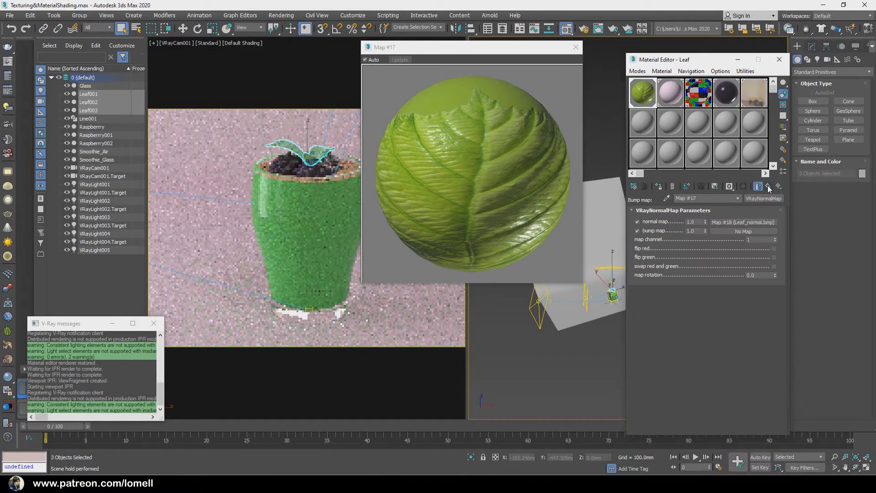
click(768, 187)
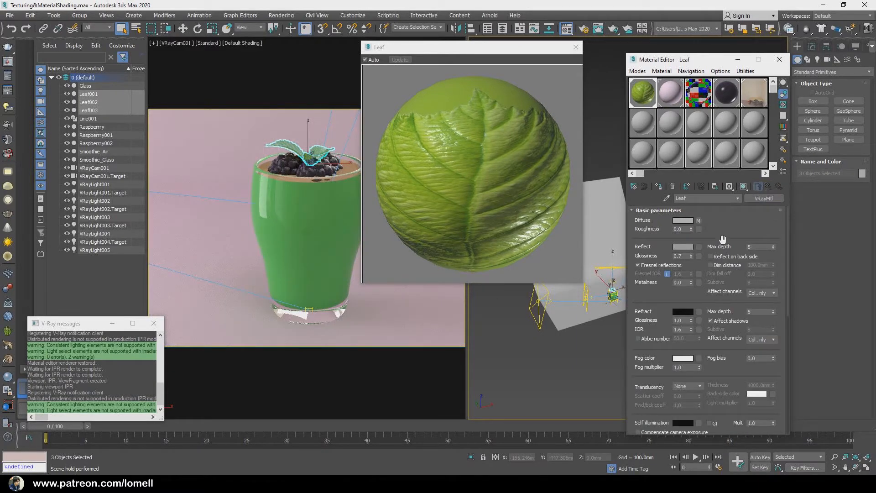
Step: Set the Leaf material's displacement map amount to 15
scroll(632, 366, down, 5)
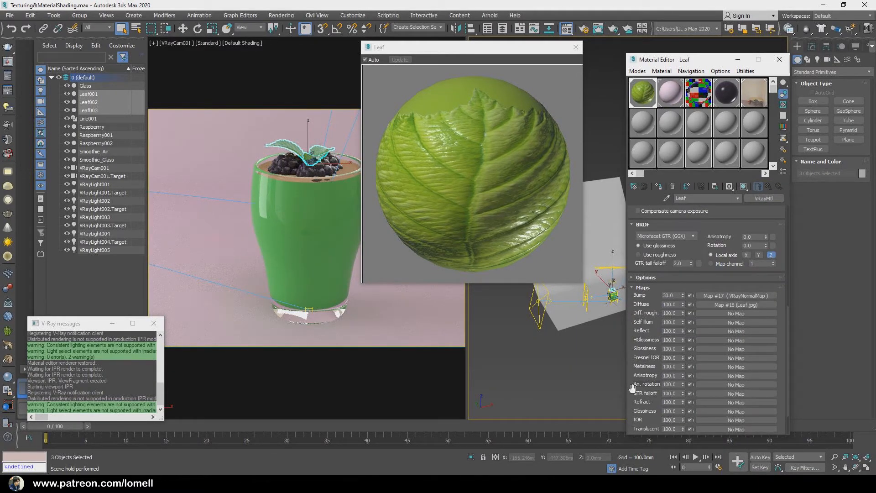
scroll(632, 388, down, 2)
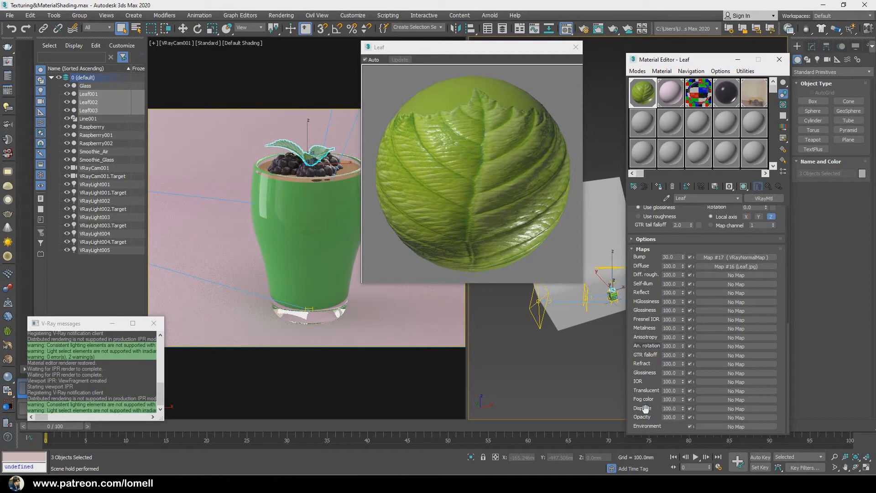
drag(677, 408, 656, 407)
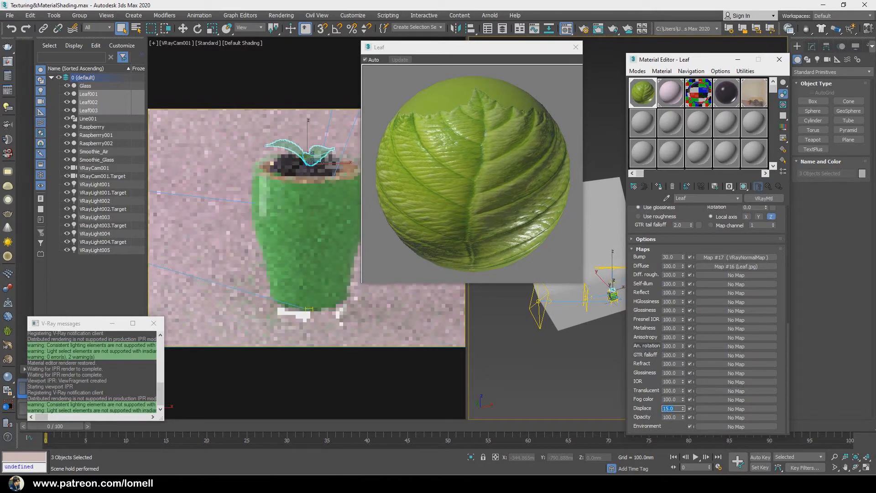
Step: Load Displace.jpg as a bitmap in the Leaf material's displacement slot after previewing it, close the enlarged material preview and return to the material
click(729, 409)
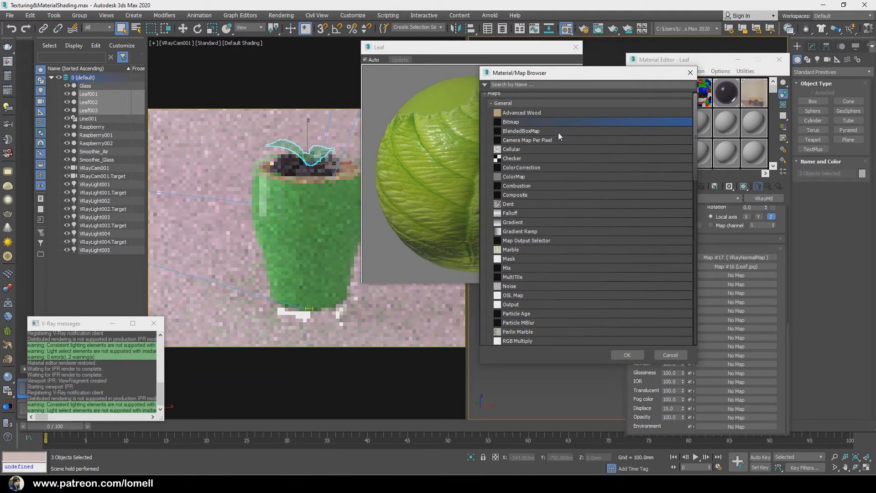
click(617, 354)
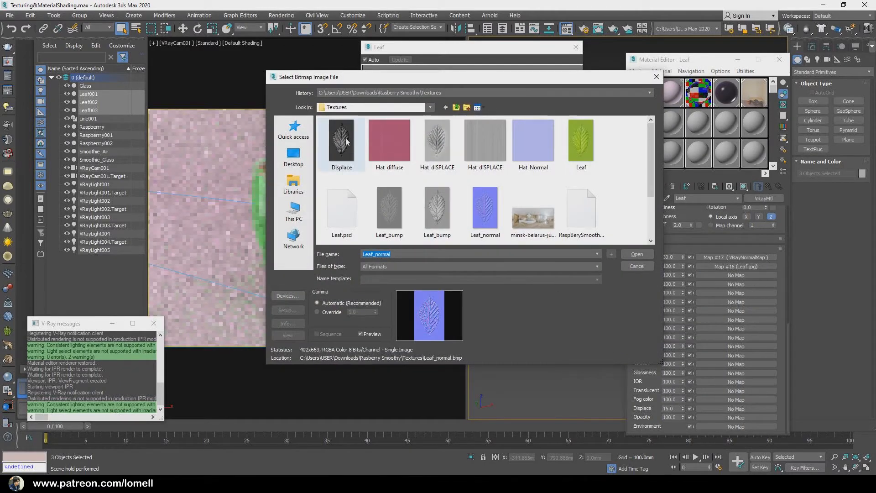
click(343, 139)
right_click(346, 140)
click(233, 154)
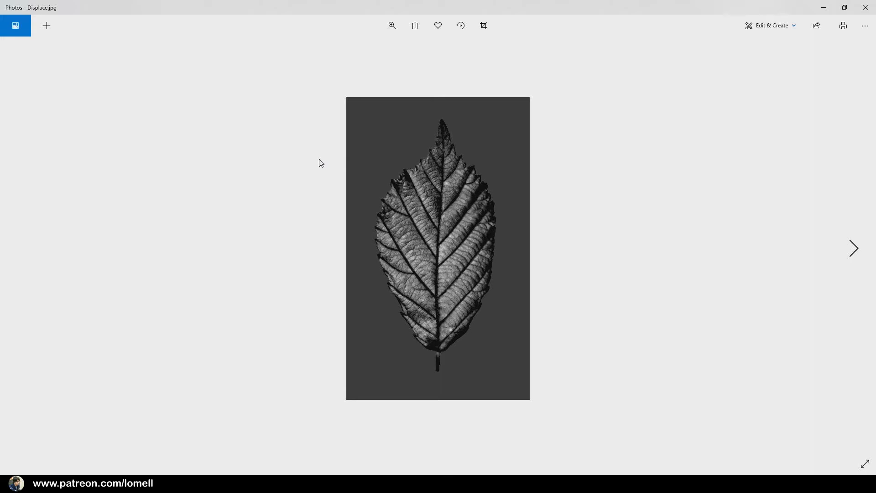
click(865, 7)
click(641, 254)
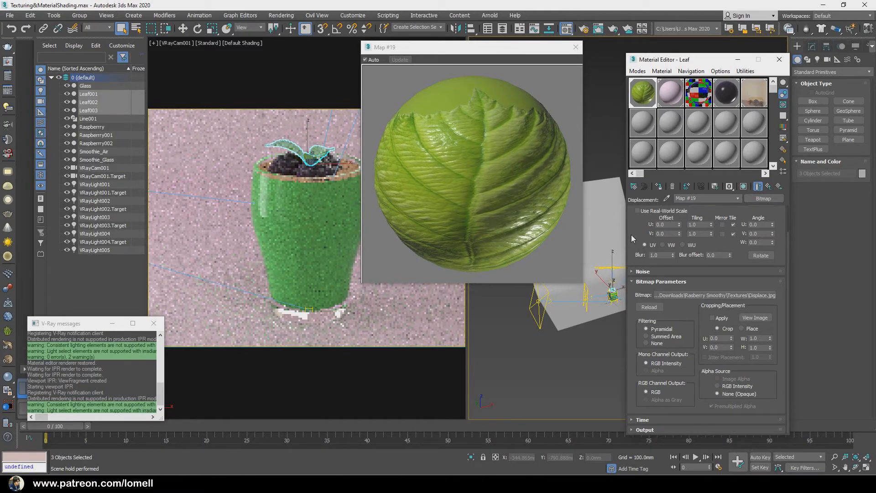
click(575, 47)
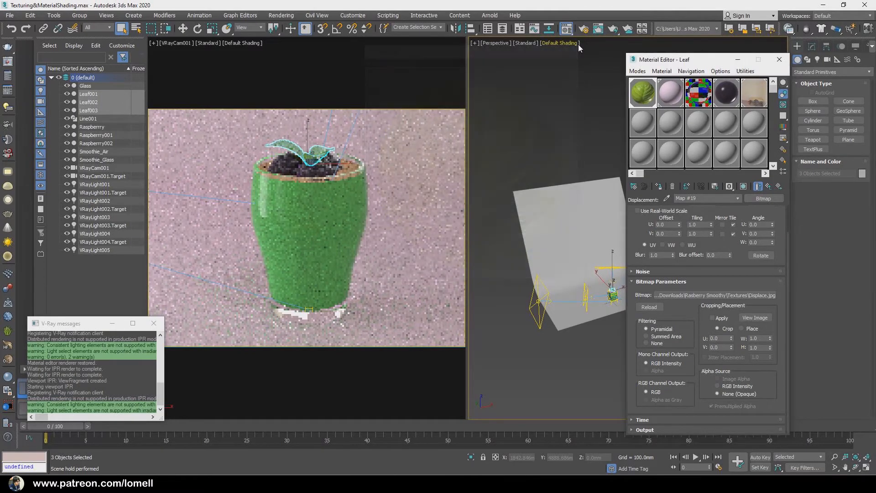
click(759, 188)
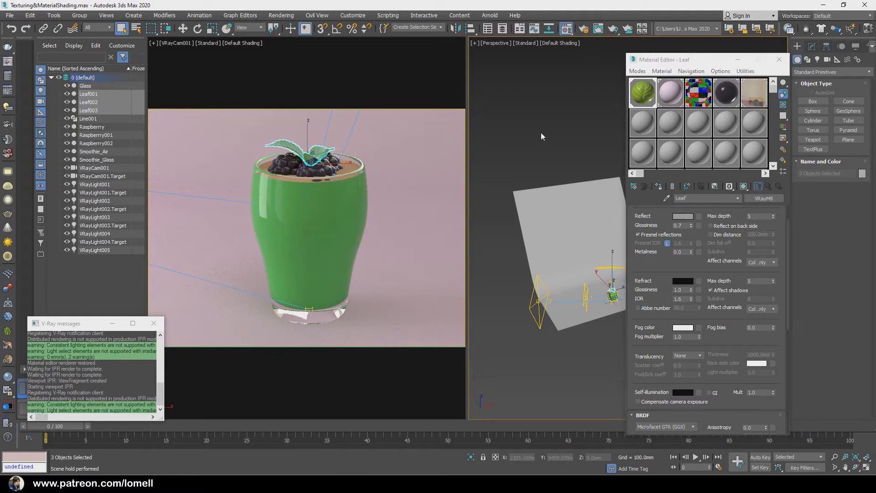
click(550, 143)
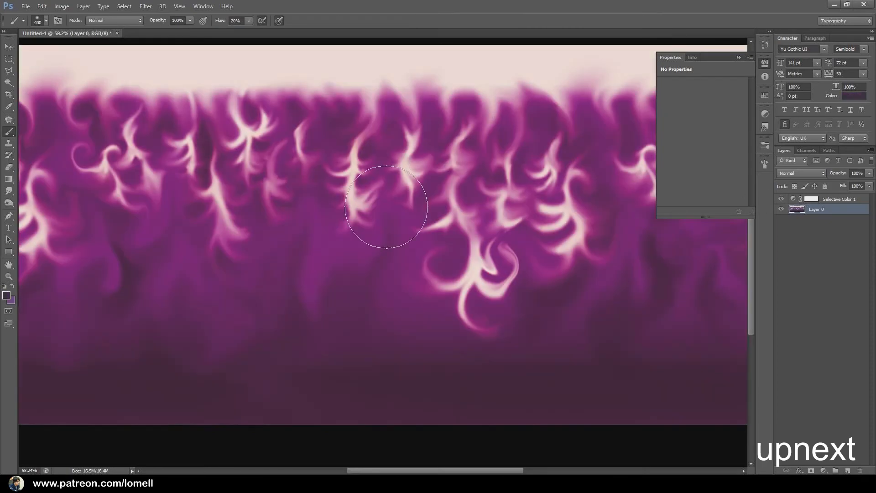
Step: In Photoshop, brighten a pale tendril on Layer 0 using the Dodge tool with Highlights range and 10% exposure
key(o)
drag(352, 164, 354, 201)
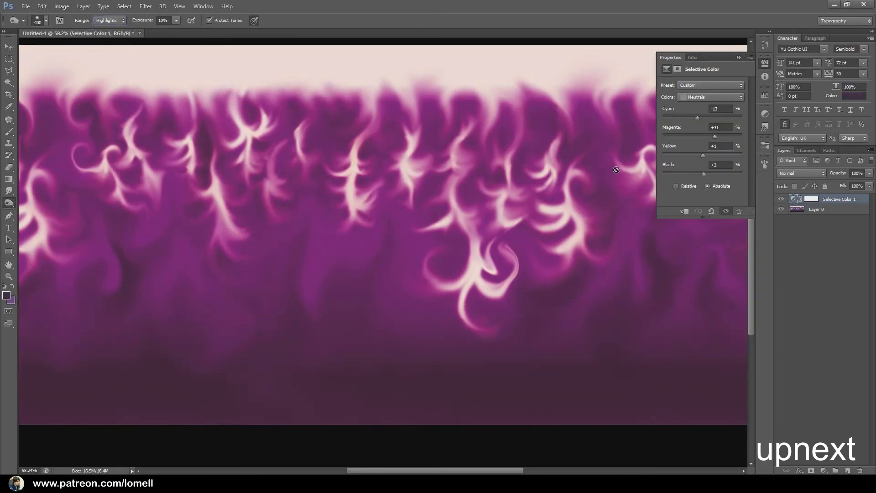
alt+scroll(378, 256, down, 3)
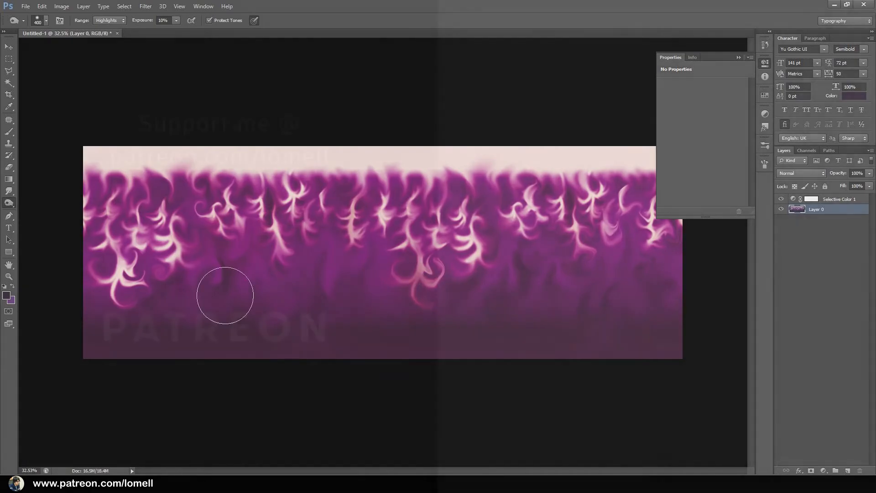